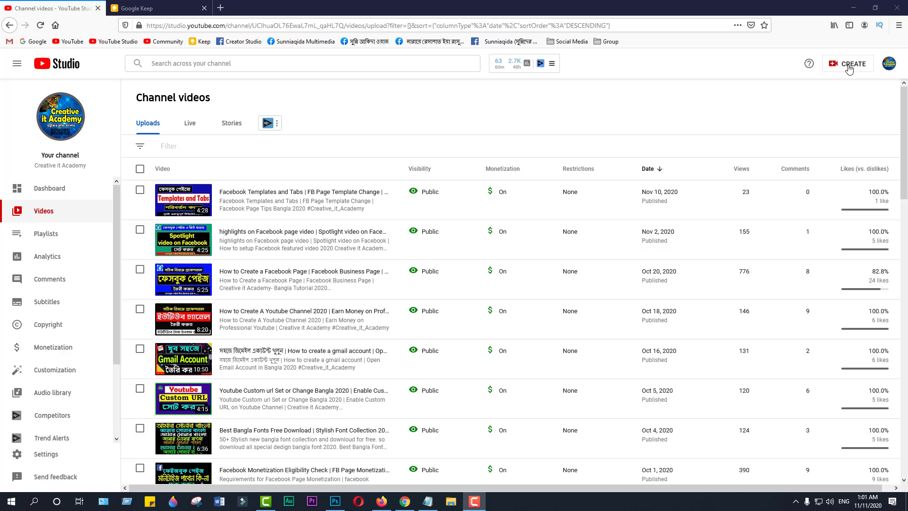
- Upload the video file "How To Upload Videos On Youtube" from the Test 2020 folder in Videos to the channel
{"action": "left_click", "coordinate": [846, 65]}
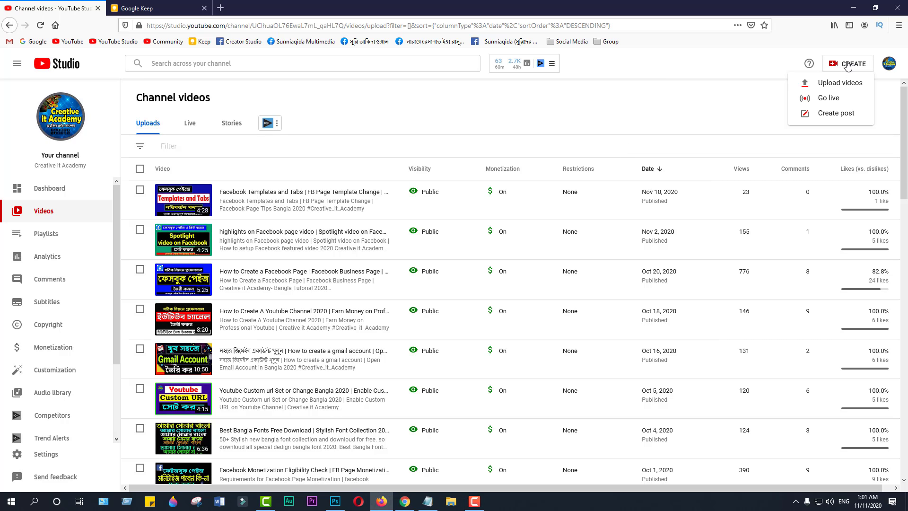
{"action": "left_click", "coordinate": [835, 86]}
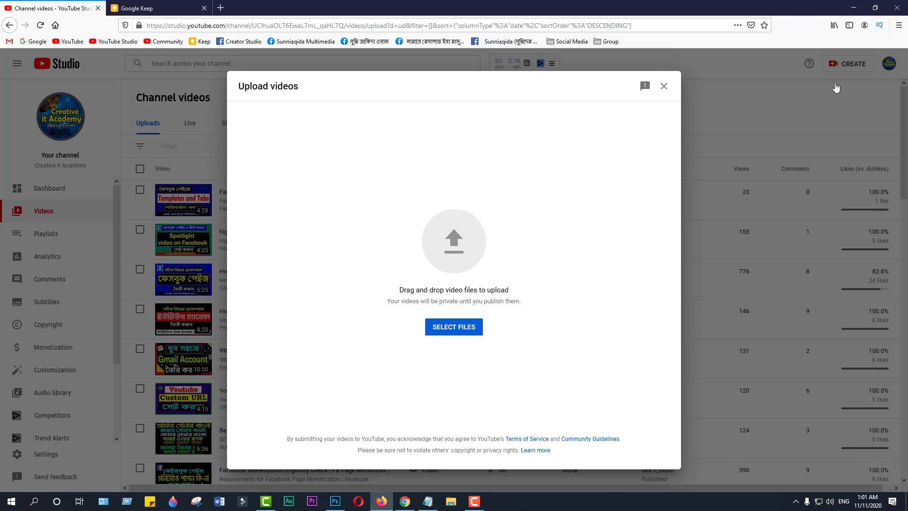
{"action": "left_click", "coordinate": [456, 329]}
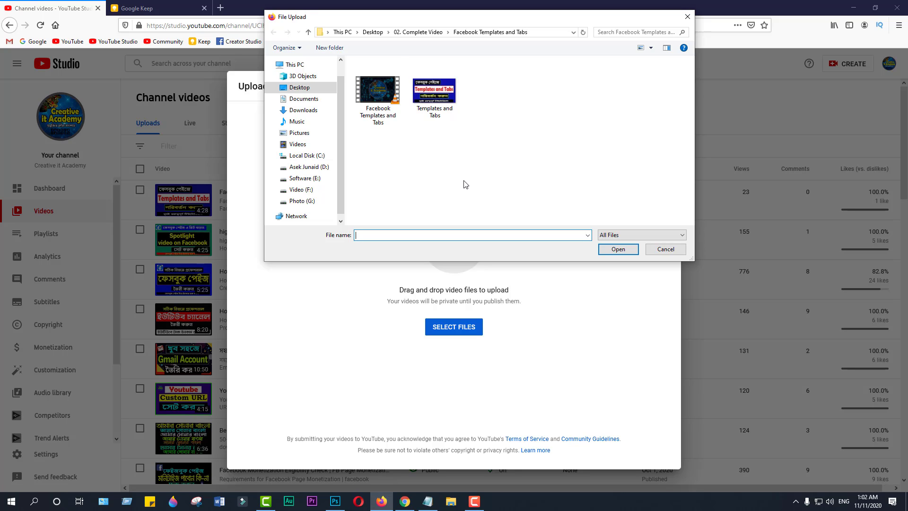
{"action": "left_click", "coordinate": [297, 146]}
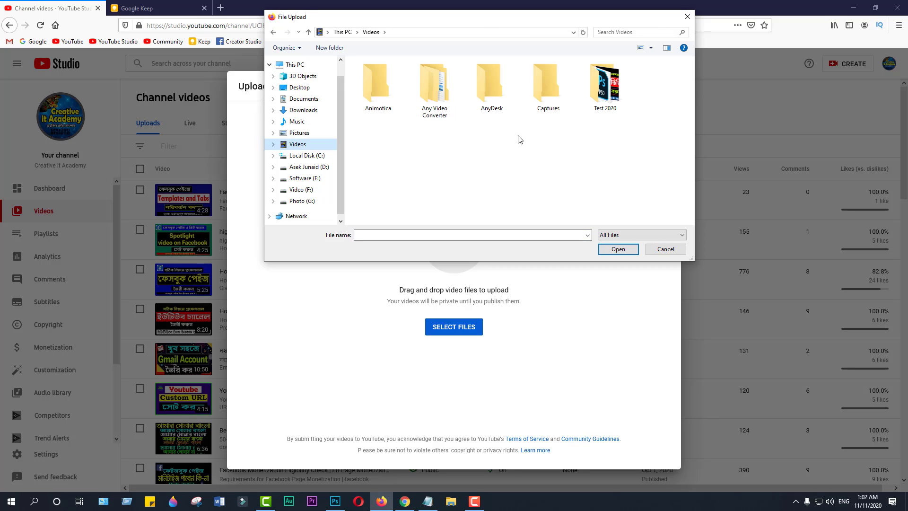
{"action": "double_click", "coordinate": [608, 94]}
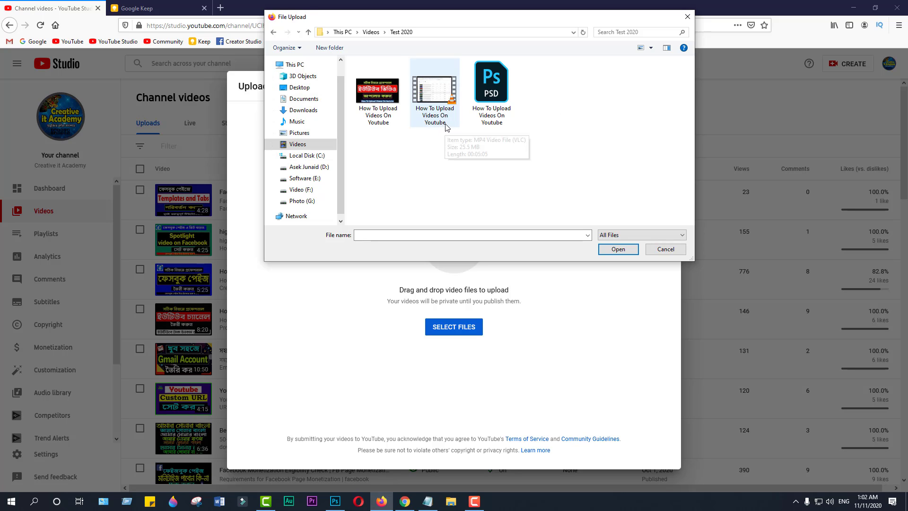
{"action": "left_click", "coordinate": [443, 98]}
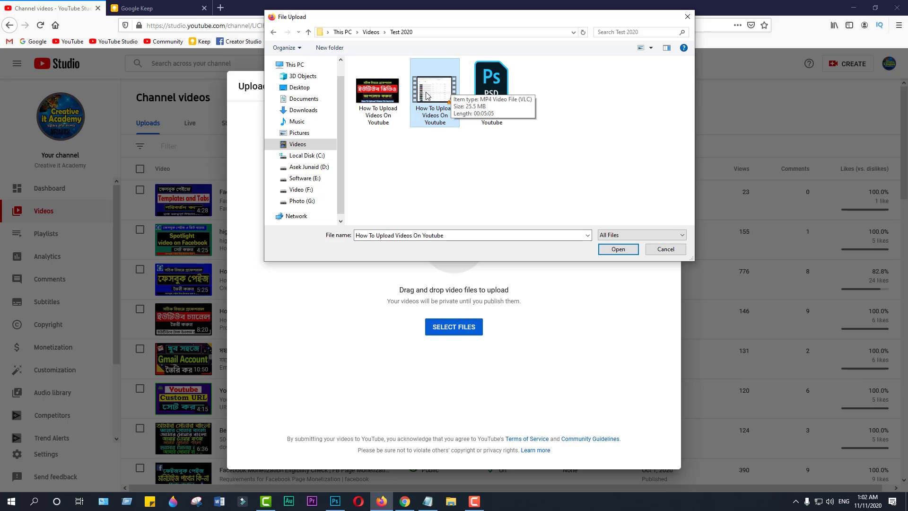
{"action": "left_click", "coordinate": [628, 249]}
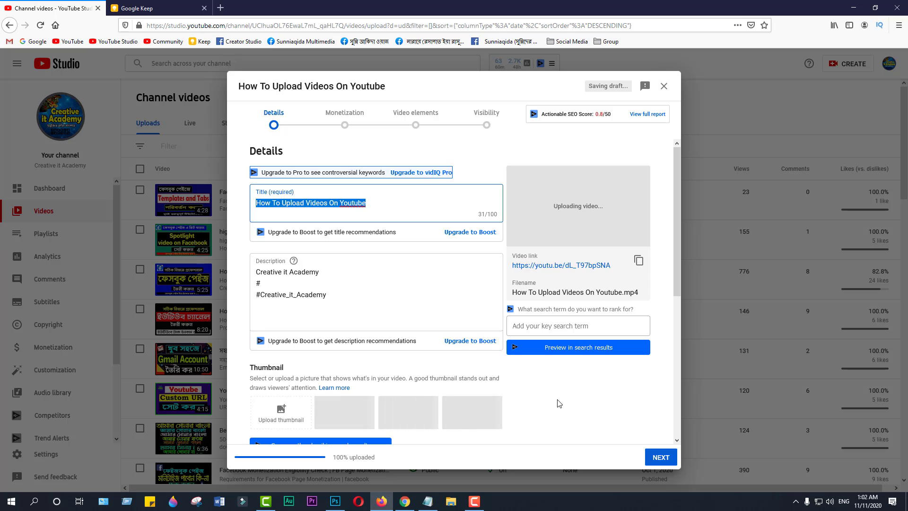
- Review the video's details form and examine the YouTube search results for "how to upload video on youtube" in Chrome
{"action": "scroll", "coordinate": [558, 403], "scroll_direction": "down", "scroll_amount": 2}
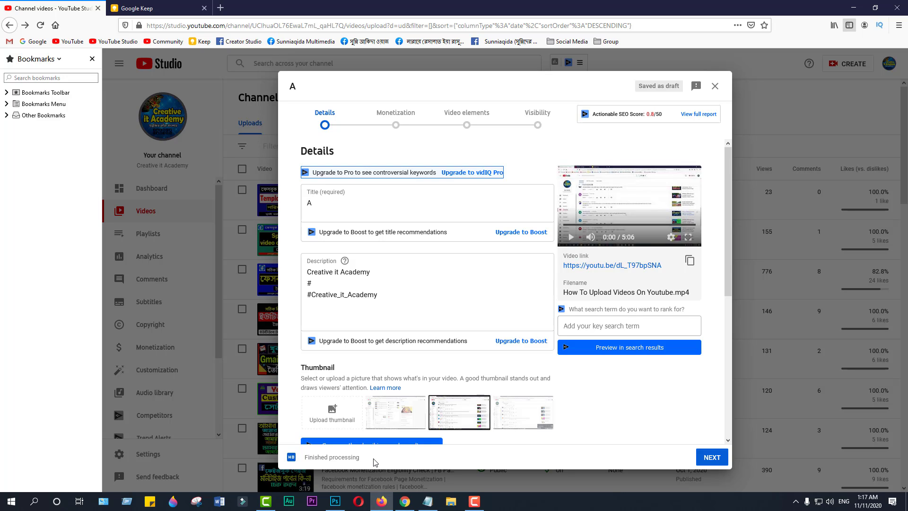
{"action": "scroll", "coordinate": [444, 415], "scroll_direction": "down", "scroll_amount": 4}
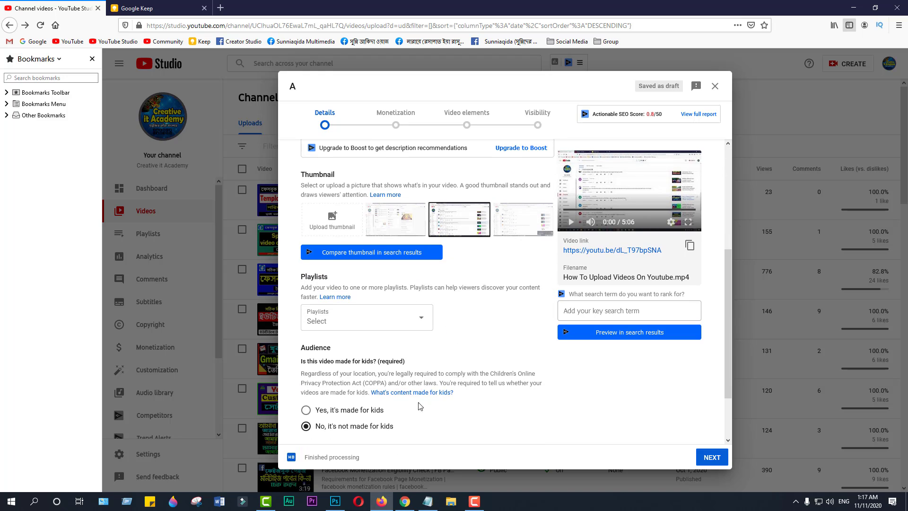
{"action": "scroll", "coordinate": [381, 372], "scroll_direction": "down", "scroll_amount": 2}
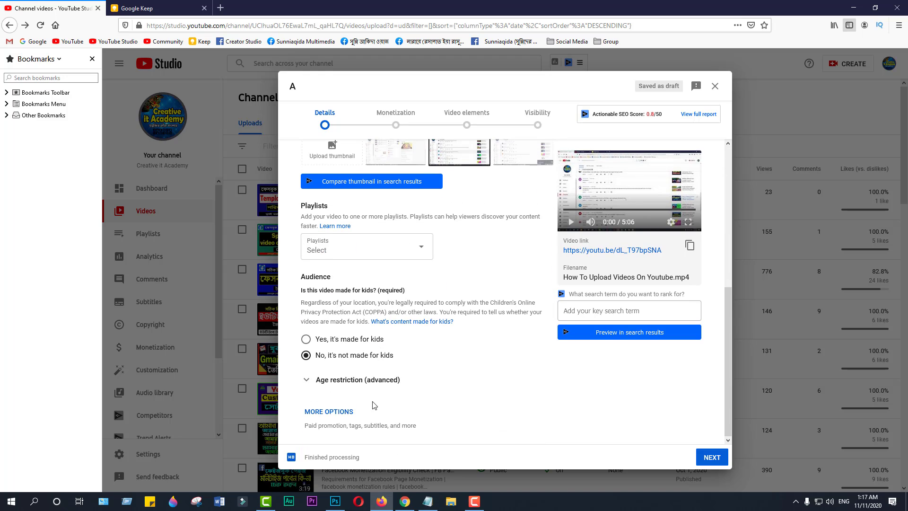
{"action": "scroll", "coordinate": [392, 284], "scroll_direction": "up", "scroll_amount": 6}
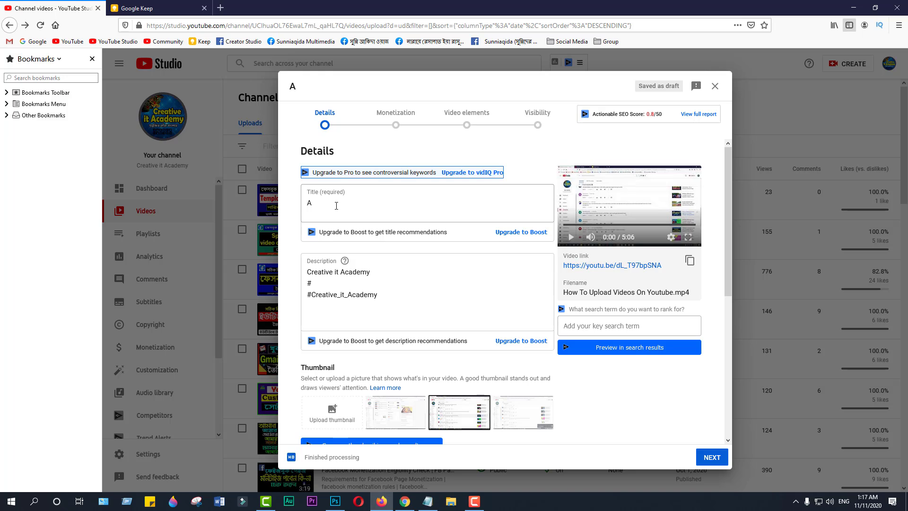
{"action": "left_click", "coordinate": [404, 500]}
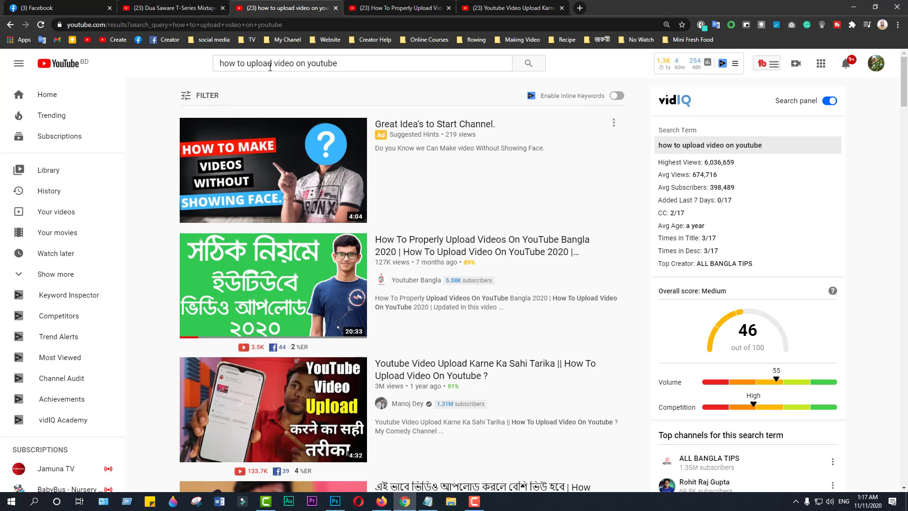
{"action": "scroll", "coordinate": [449, 255], "scroll_direction": "down", "scroll_amount": 15}
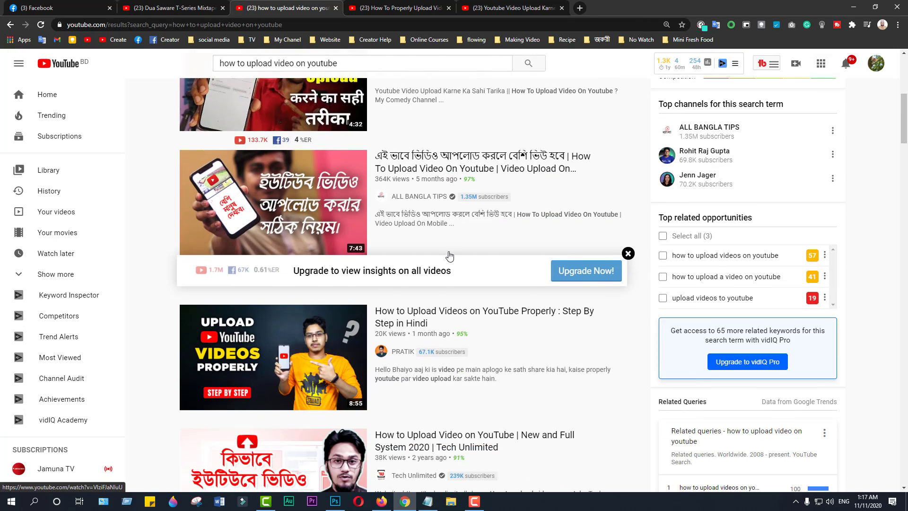
{"action": "scroll", "coordinate": [449, 255], "scroll_direction": "down", "scroll_amount": 8}
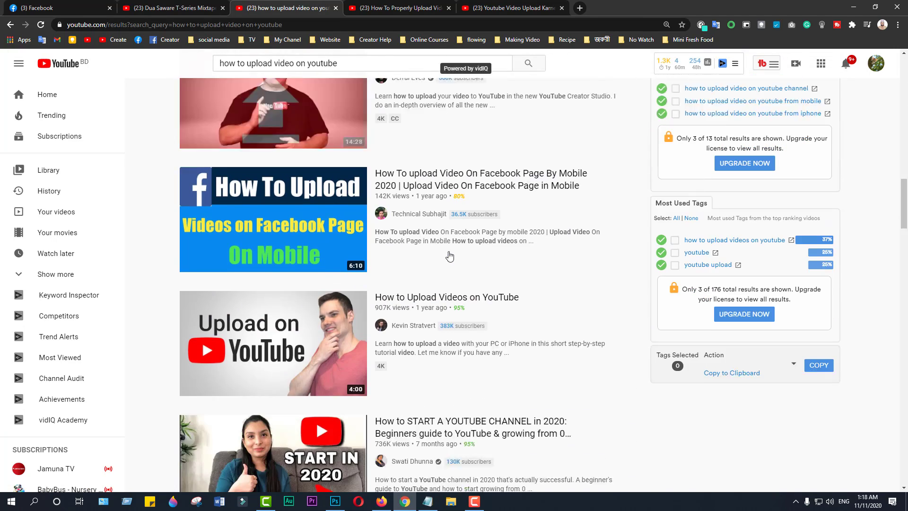
{"action": "scroll", "coordinate": [449, 255], "scroll_direction": "up", "scroll_amount": 15}
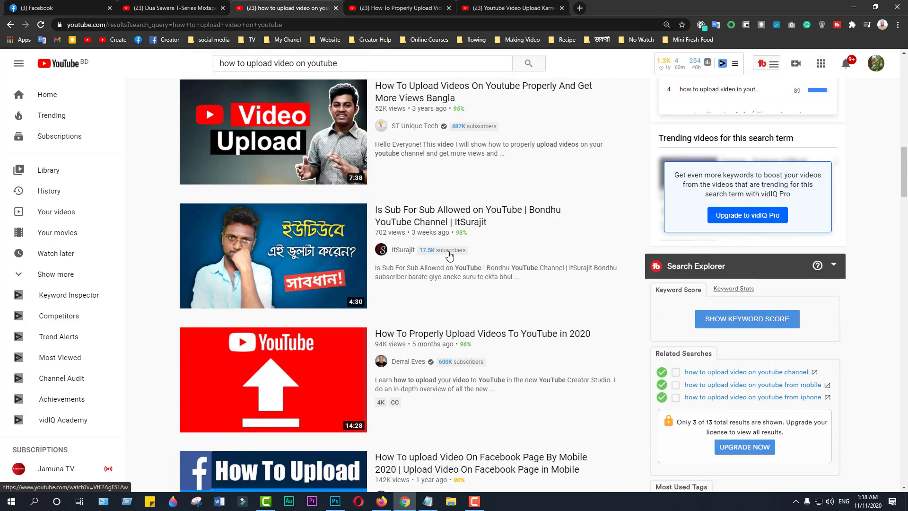
{"action": "scroll", "coordinate": [450, 255], "scroll_direction": "up", "scroll_amount": 4}
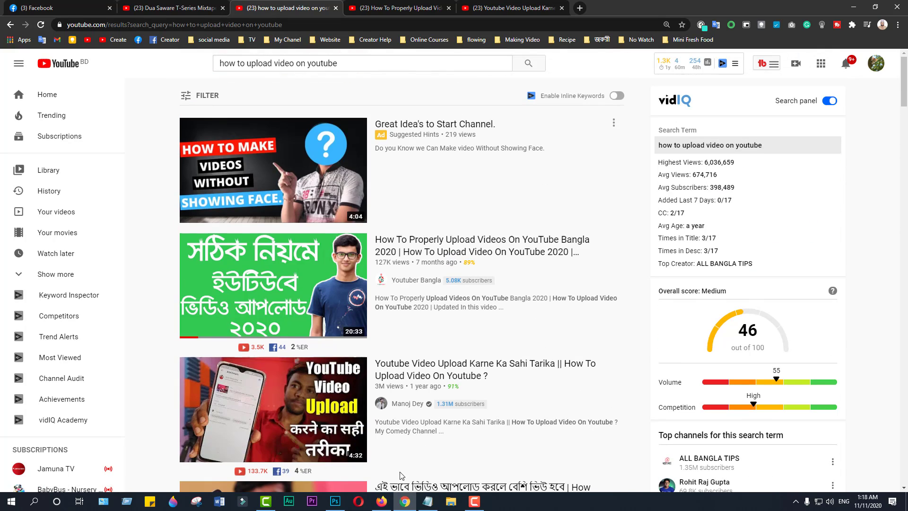
{"action": "left_click", "coordinate": [381, 501]}
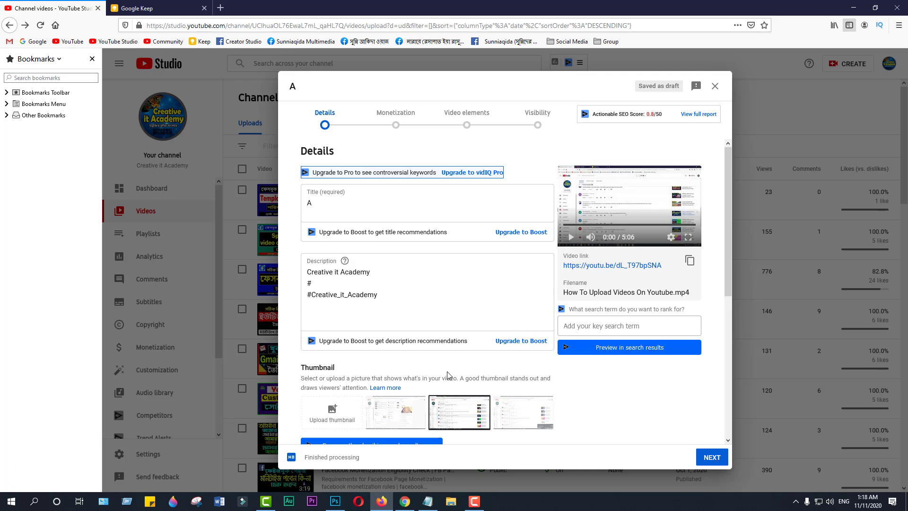
- In Notepad, copy the line "Upload Video On YouTube Bangla 2020 | Right way for upload video- Properly Upload Videos On YouTube"
{"action": "left_click", "coordinate": [427, 501]}
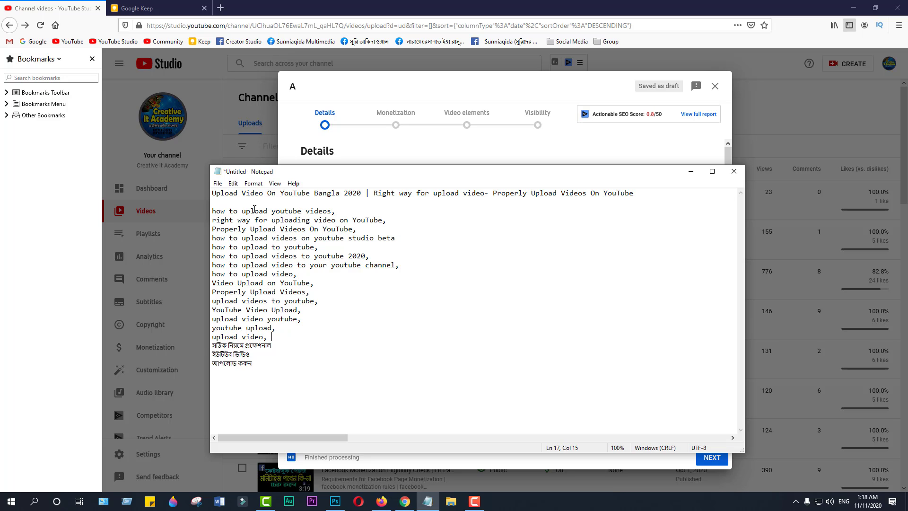
{"action": "left_click_drag", "start_coordinate": [212, 192], "coordinate": [643, 191]}
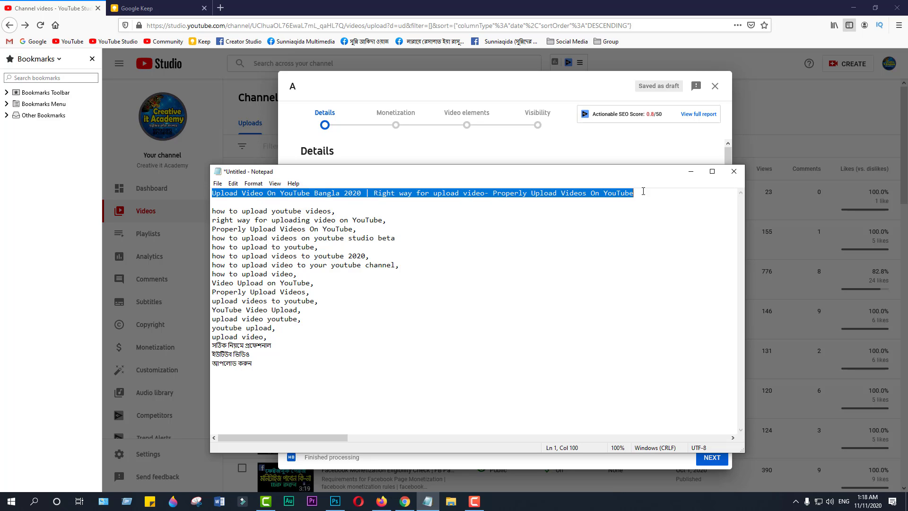
{"action": "right_click", "coordinate": [573, 194]}
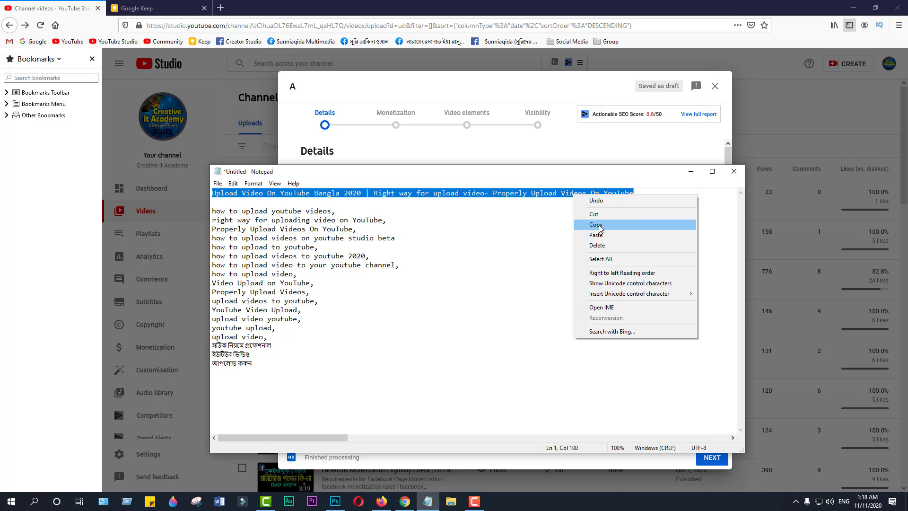
{"action": "left_click", "coordinate": [598, 225]}
- Back in YouTube Studio, replace the video's title with the copied title line
{"action": "left_click", "coordinate": [528, 83]}
{"action": "left_click", "coordinate": [321, 205]}
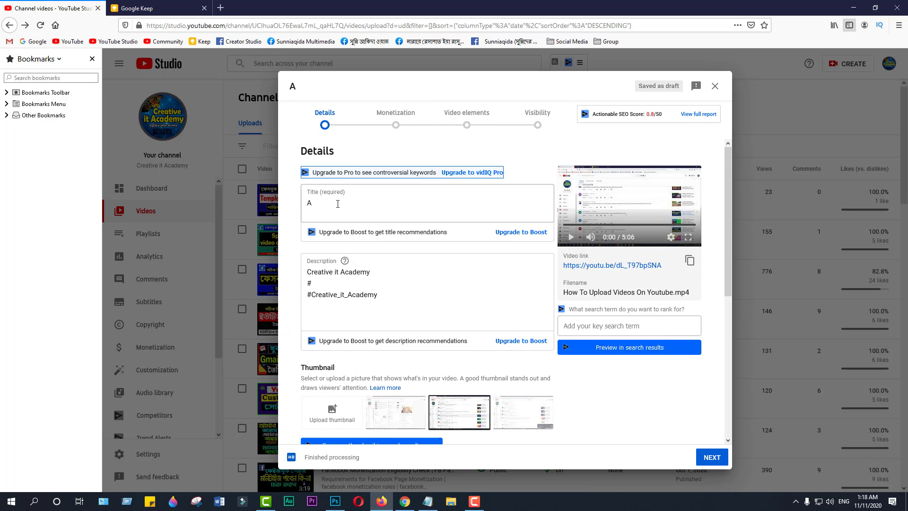
{"action": "left_click_drag", "start_coordinate": [323, 205], "coordinate": [292, 205]}
{"action": "key", "text": "BackSpace"}
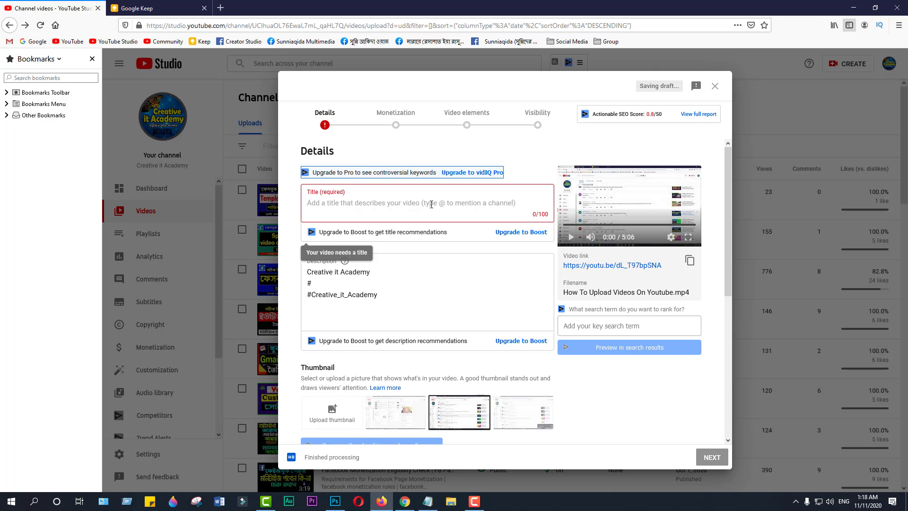
{"action": "right_click", "coordinate": [431, 204]}
{"action": "left_click", "coordinate": [463, 244]}
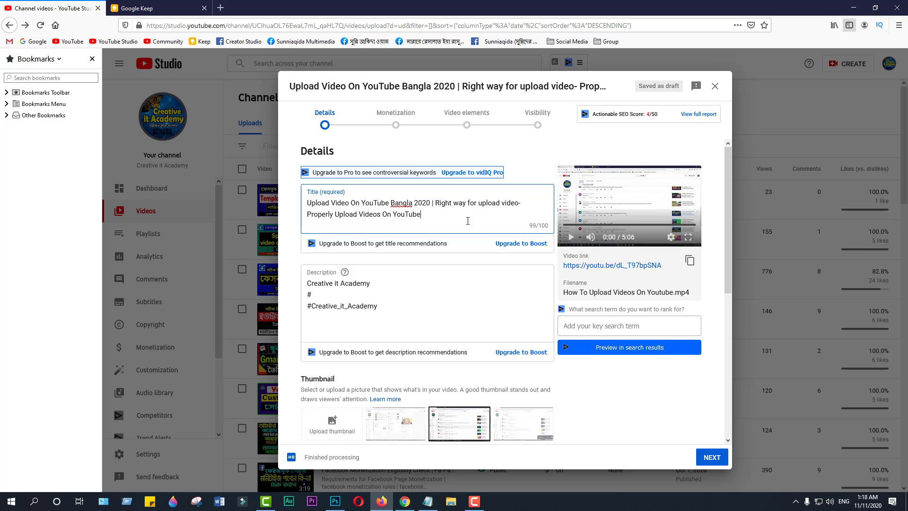
- Replace the description's first line with the copied title and delete the lone "#" above #Creative_it_Academy
{"action": "triple_click", "coordinate": [353, 285]}
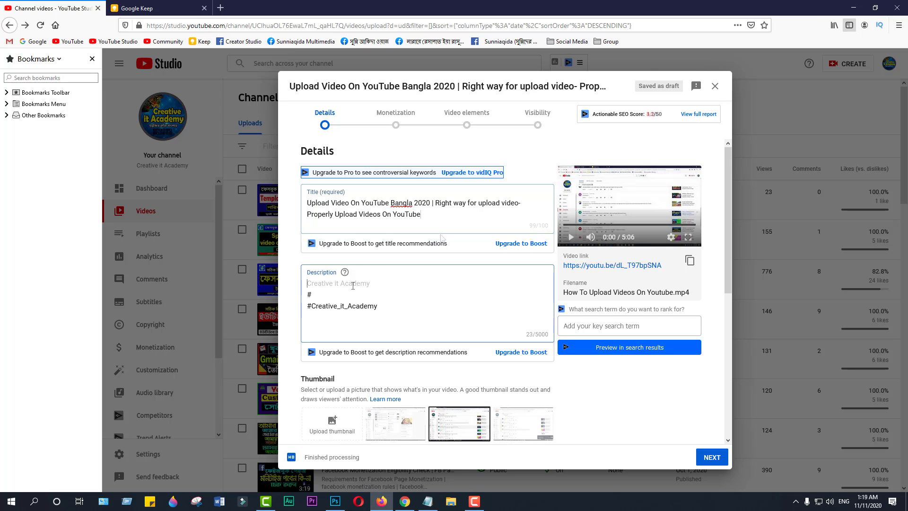
{"action": "key", "text": "BackSpace"}
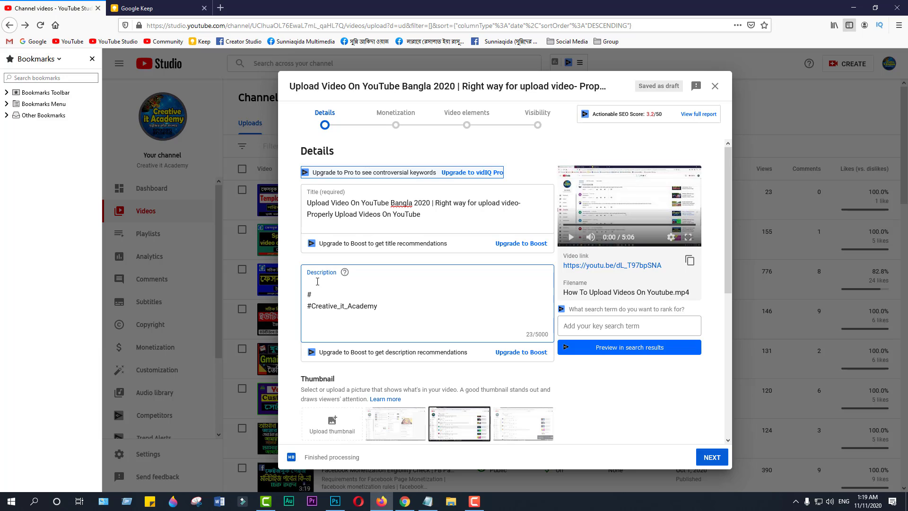
{"action": "key", "text": "ctrl+v"}
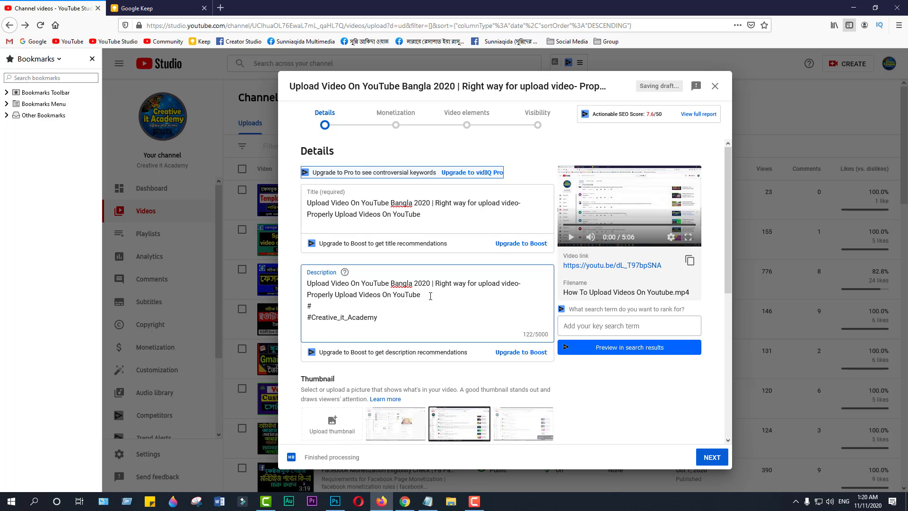
{"action": "left_click", "coordinate": [315, 304]}
{"action": "key", "text": "BackSpace"}
- Check the thumbnail design in Photoshop, and upload the "How To Upload Videos On Youtube" image as the video's thumbnail
{"action": "scroll", "coordinate": [453, 302], "scroll_direction": "down", "scroll_amount": 3}
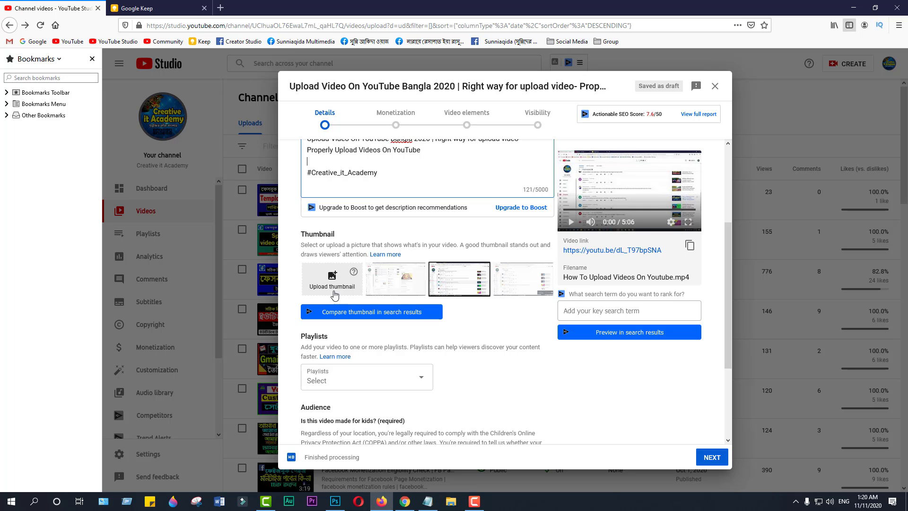
{"action": "left_click", "coordinate": [335, 501]}
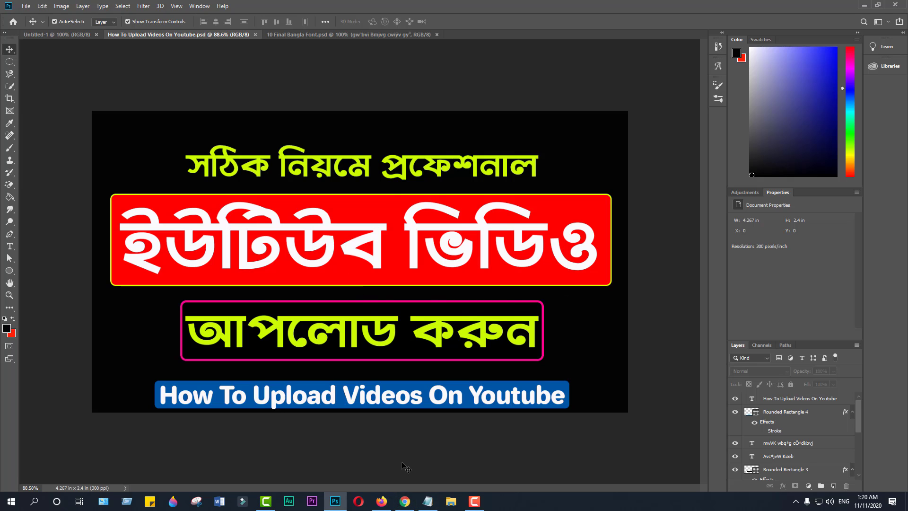
{"action": "left_click", "coordinate": [379, 501]}
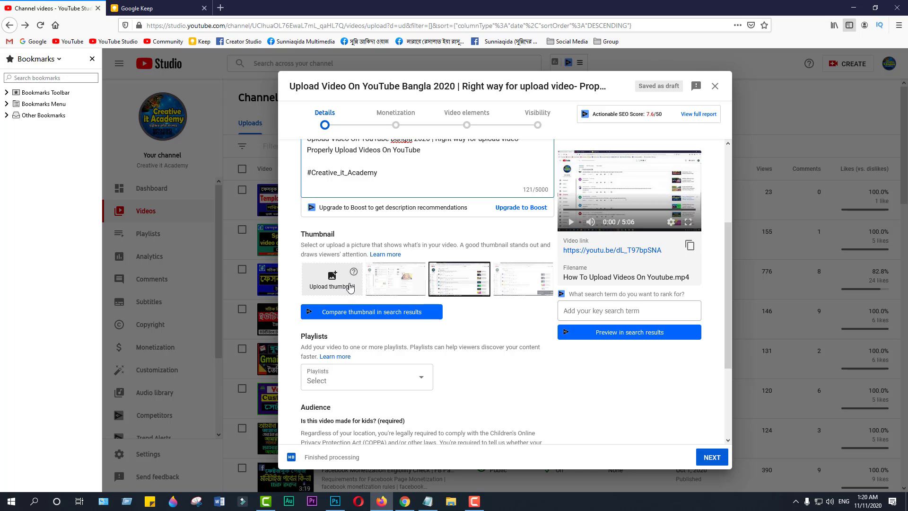
{"action": "left_click", "coordinate": [331, 289]}
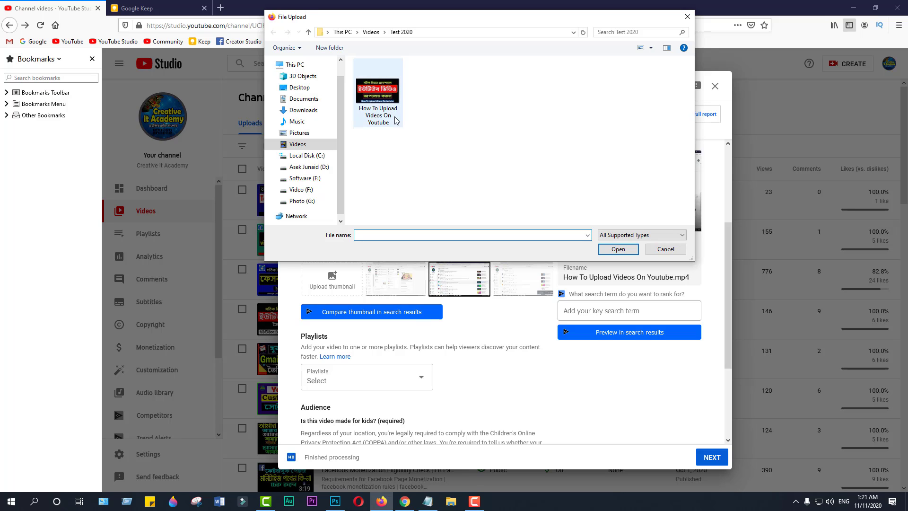
{"action": "left_click", "coordinate": [374, 98]}
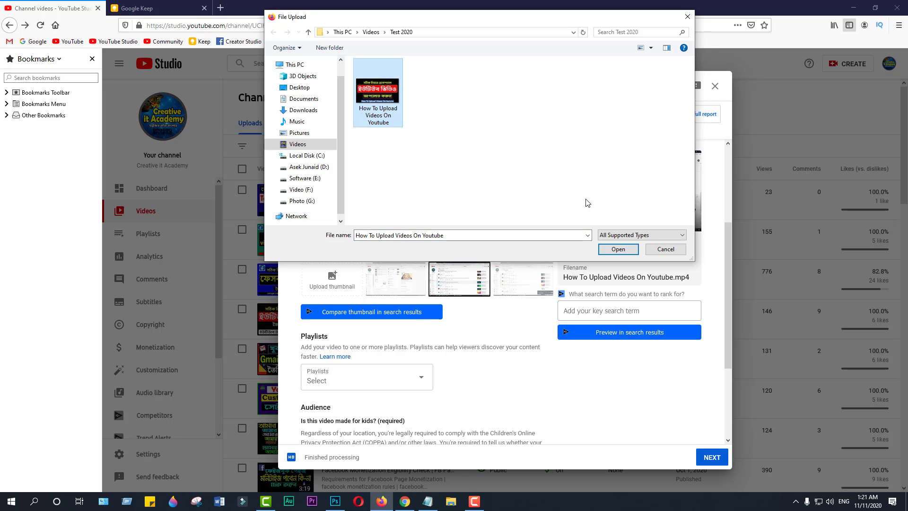
{"action": "left_click", "coordinate": [616, 249]}
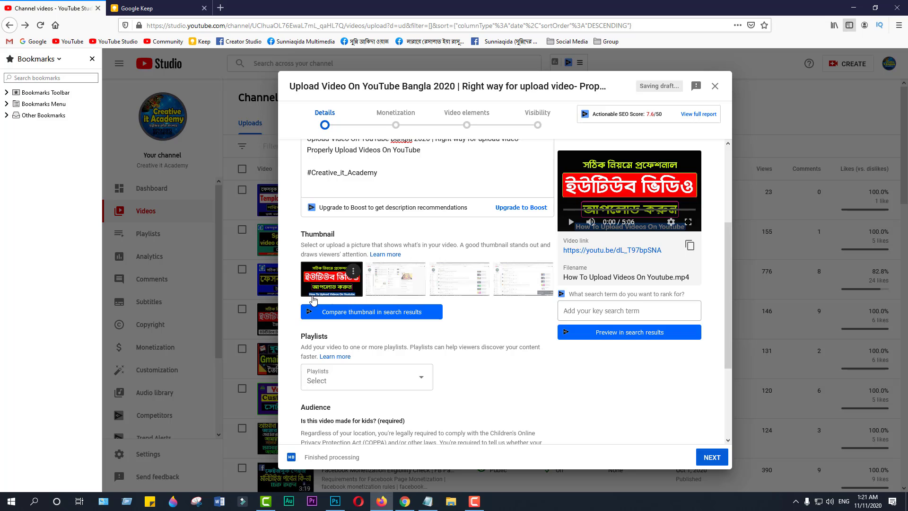
{"action": "left_click", "coordinate": [354, 274]}
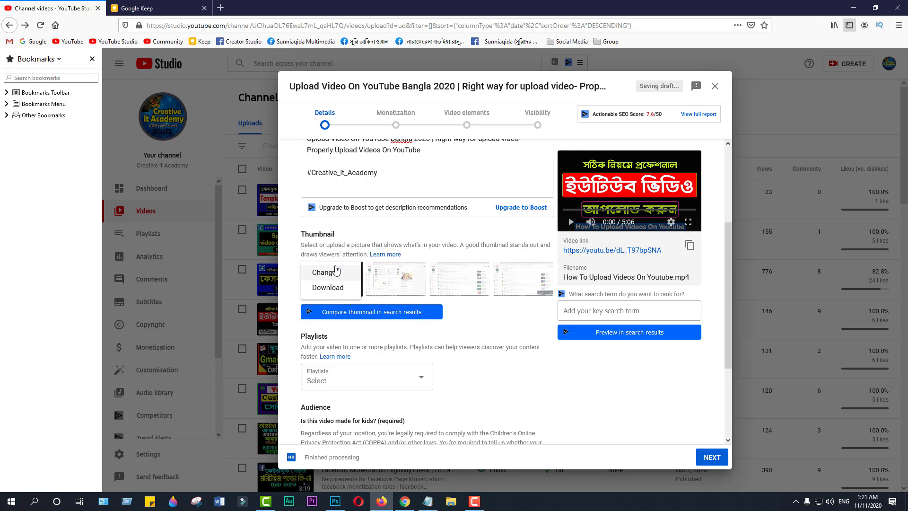
{"action": "left_click", "coordinate": [458, 166]}
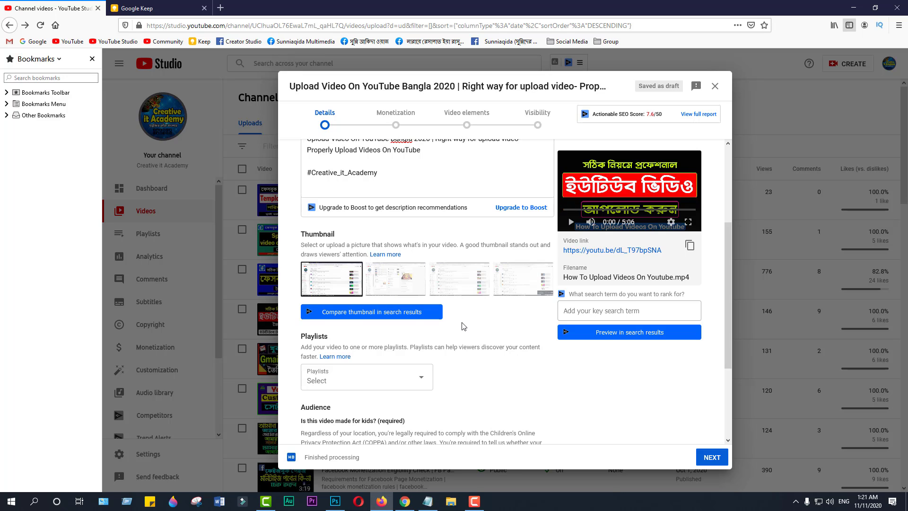
{"action": "scroll", "coordinate": [468, 324], "scroll_direction": "down", "scroll_amount": 3}
{"action": "scroll", "coordinate": [472, 322], "scroll_direction": "up", "scroll_amount": 6}
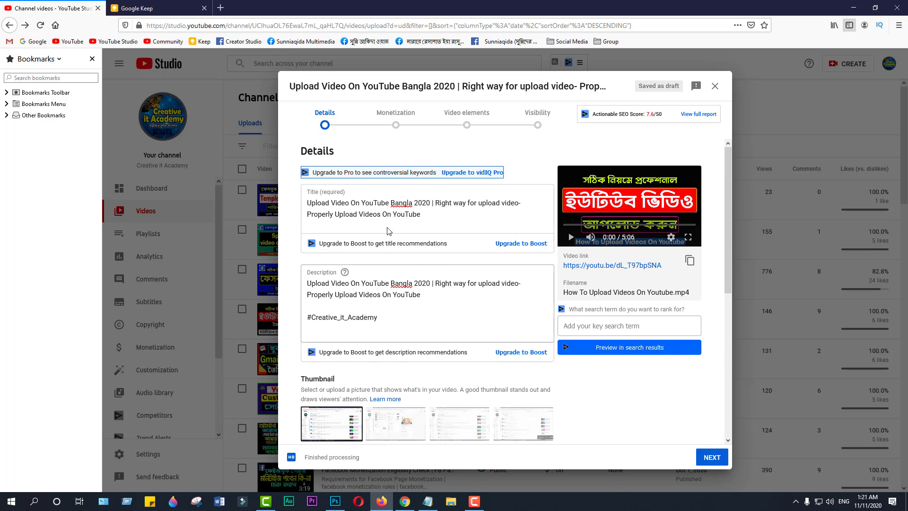
- Add the video to the playlists "Basic it solution For Beginners", "Creative it Academy | Free for All" and "Video Marketing in Youtube"
{"action": "scroll", "coordinate": [458, 307], "scroll_direction": "down", "scroll_amount": 6}
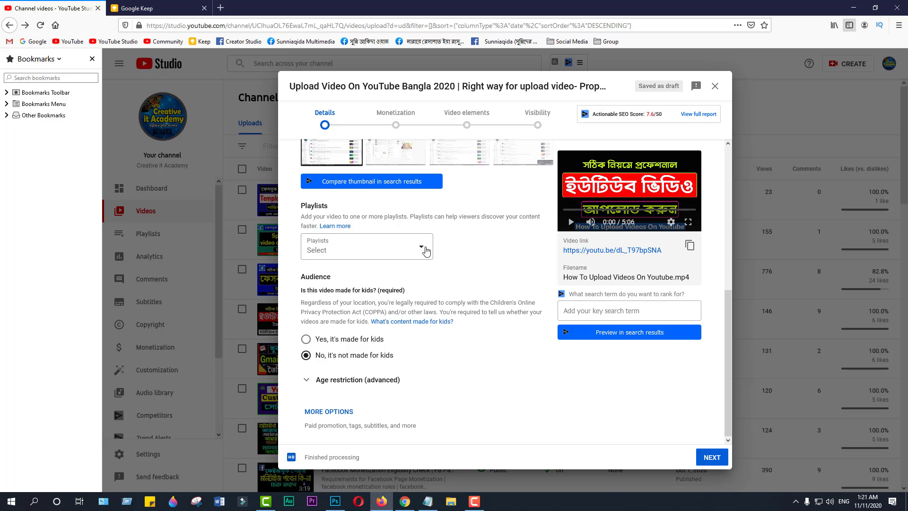
{"action": "left_click", "coordinate": [424, 250]}
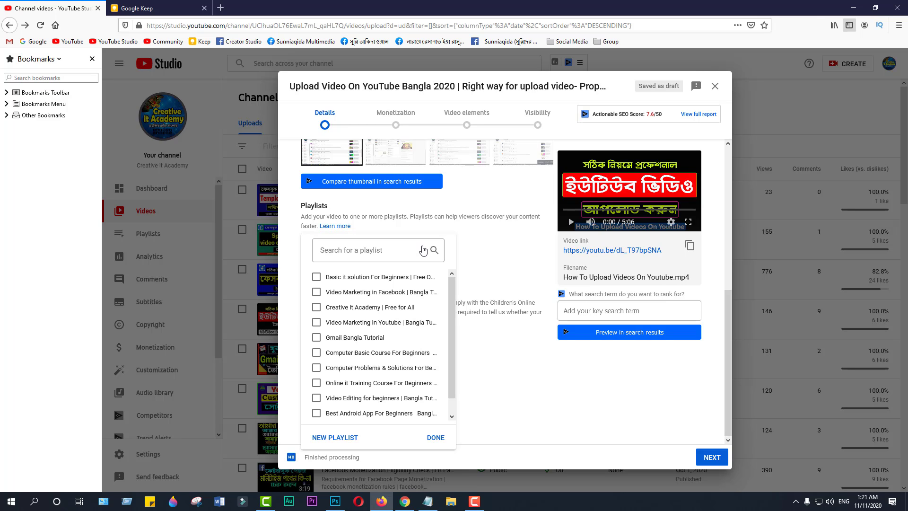
{"action": "left_click", "coordinate": [316, 279]}
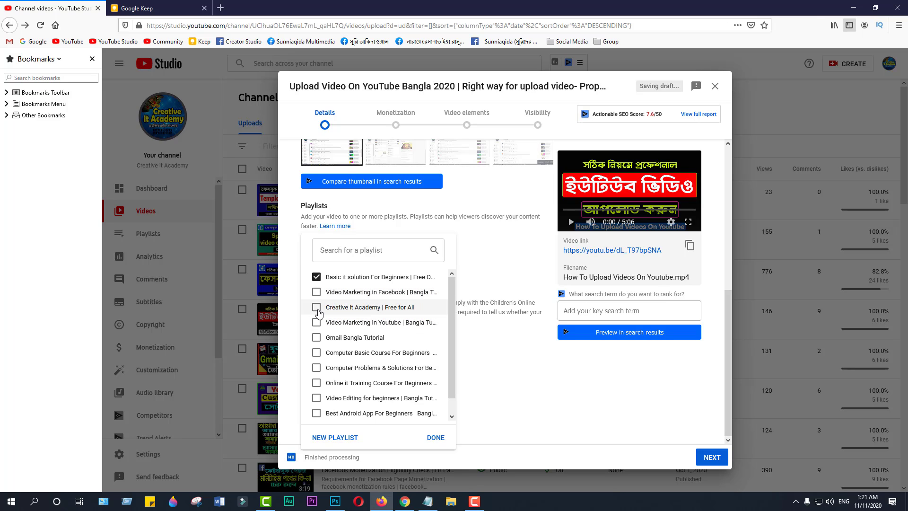
{"action": "left_click", "coordinate": [316, 307]}
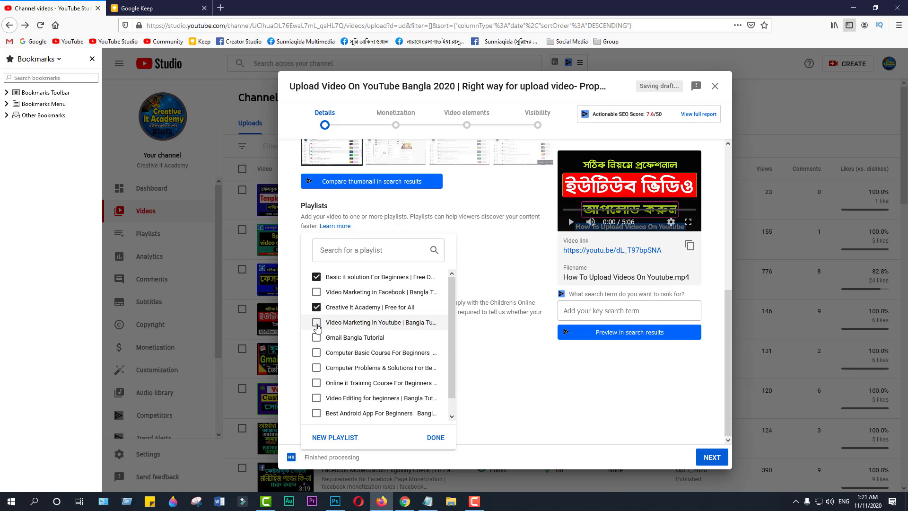
{"action": "left_click", "coordinate": [316, 325]}
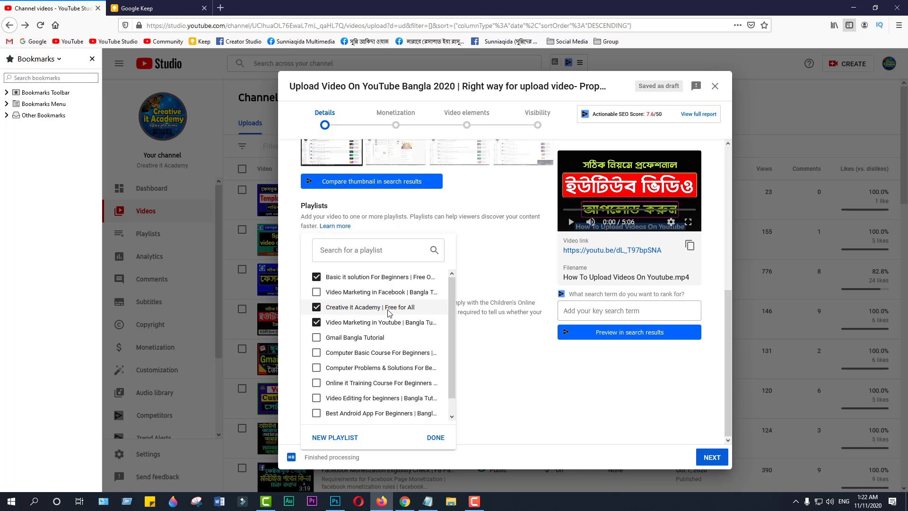
{"action": "key", "text": "Escape"}
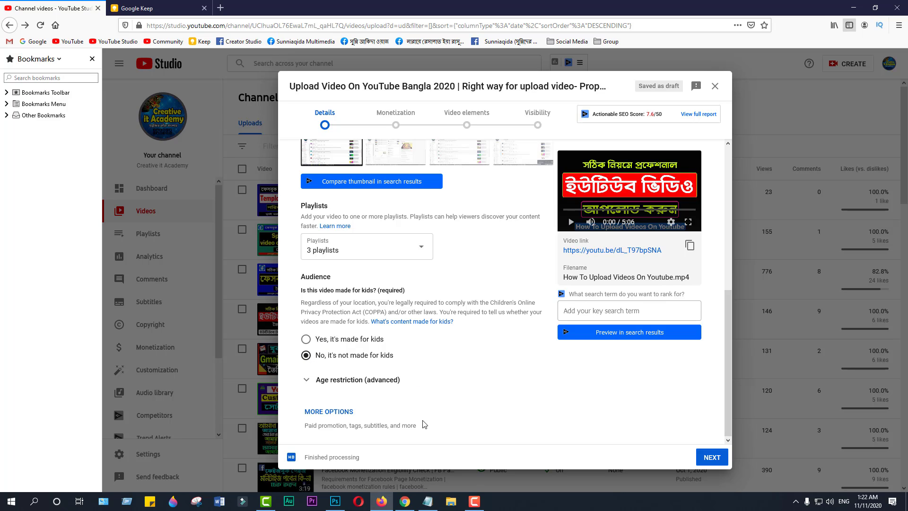
- Show the additional video options and remove the tags "Tech" and "Bangla tutorial"
{"action": "left_click", "coordinate": [326, 412]}
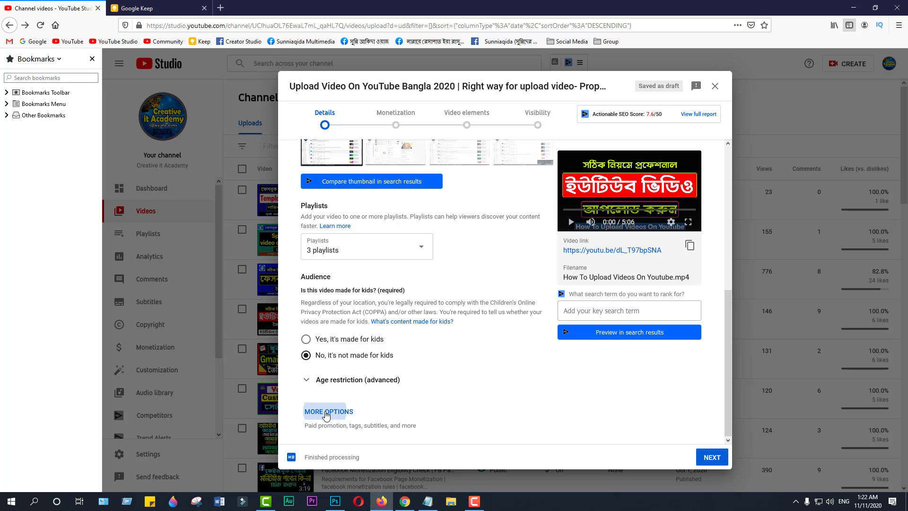
{"action": "scroll", "coordinate": [435, 377], "scroll_direction": "down", "scroll_amount": 5}
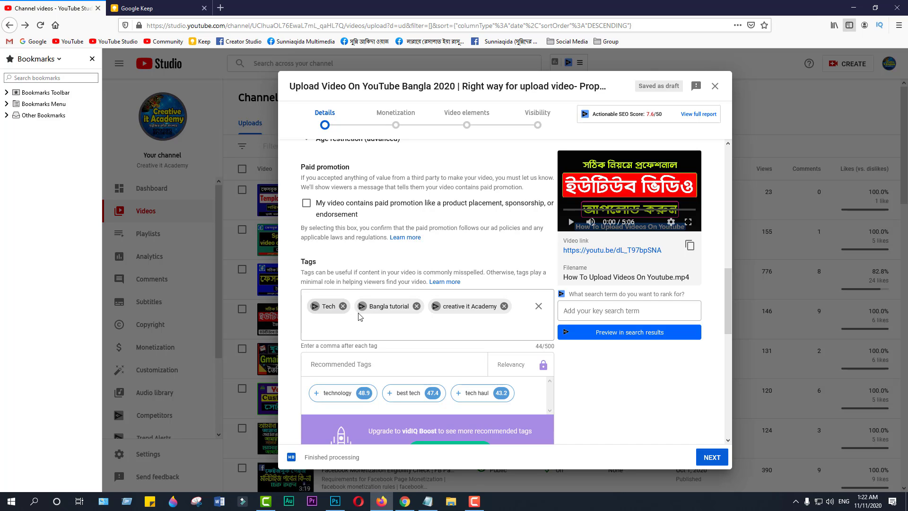
{"action": "left_click", "coordinate": [342, 305]}
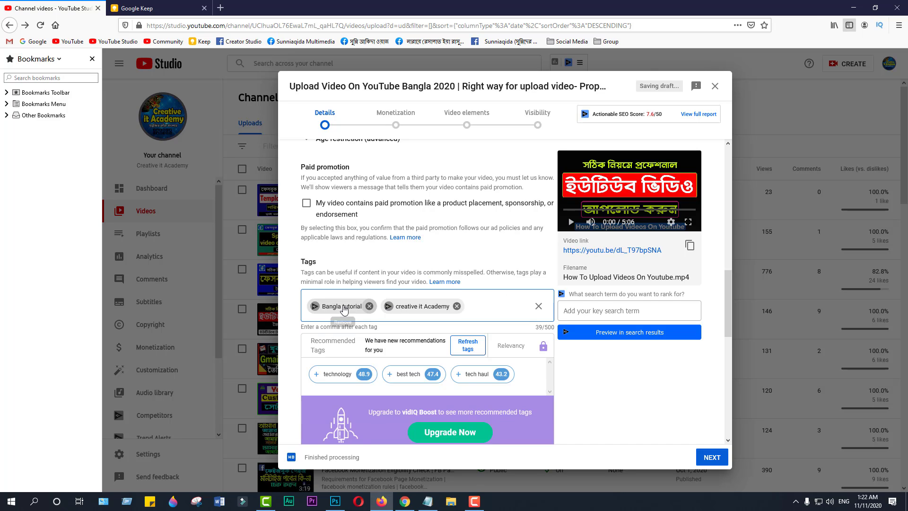
{"action": "left_click", "coordinate": [370, 305]}
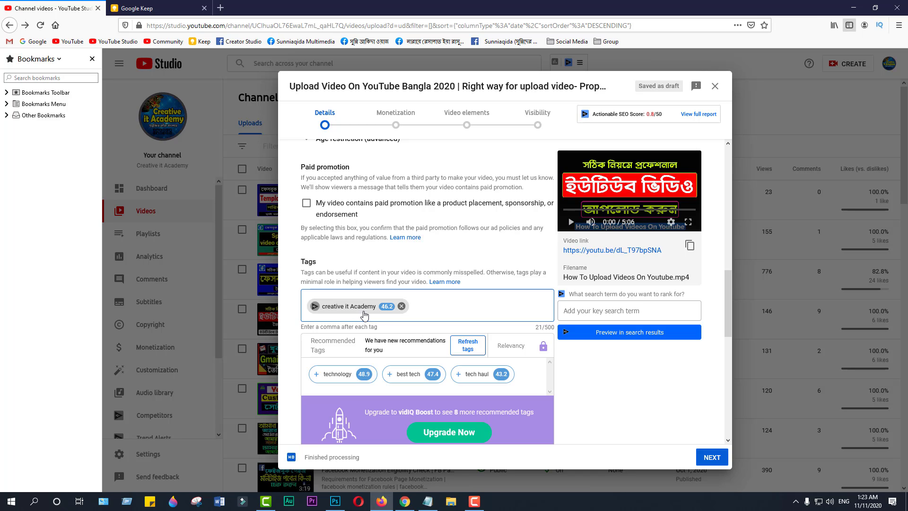
- In Notepad, add a comma after each of the three Bangla-script lines and copy the whole keyword list below the title
{"action": "left_click", "coordinate": [427, 501]}
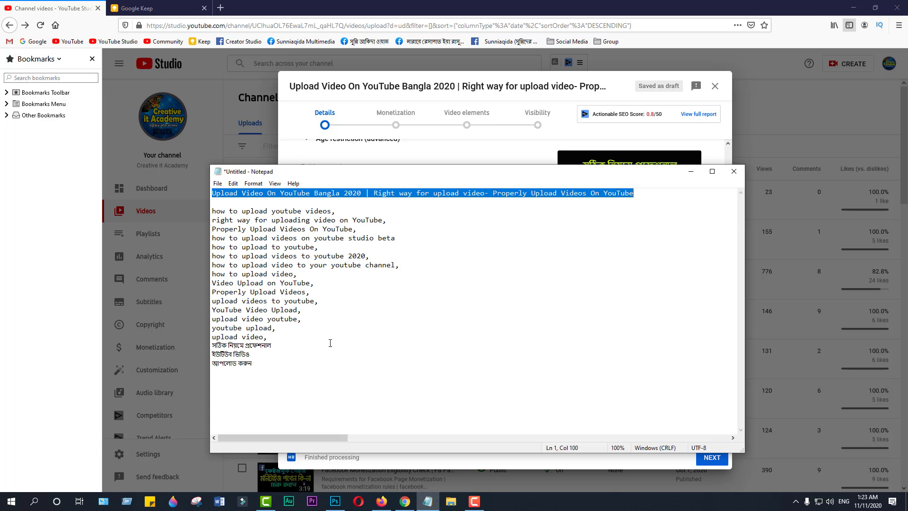
{"action": "left_click", "coordinate": [277, 343]}
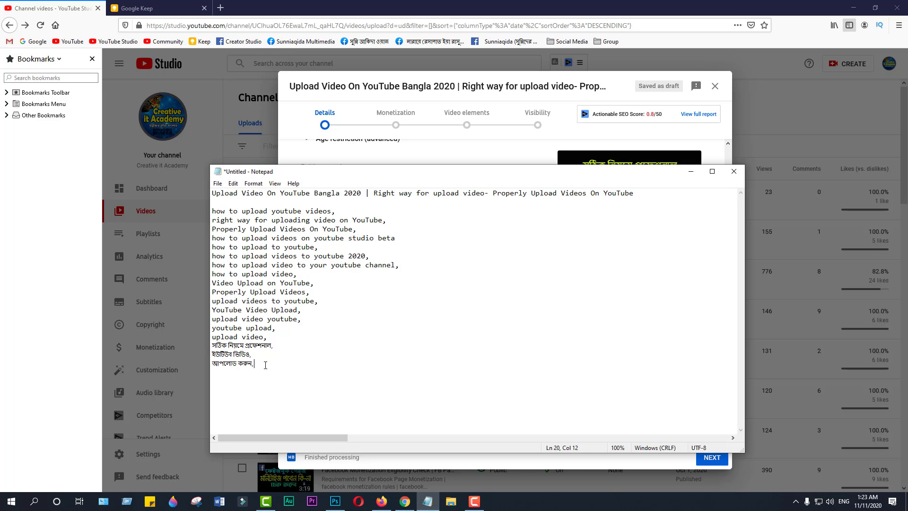
{"action": "left_click_drag", "start_coordinate": [265, 365], "coordinate": [209, 225]}
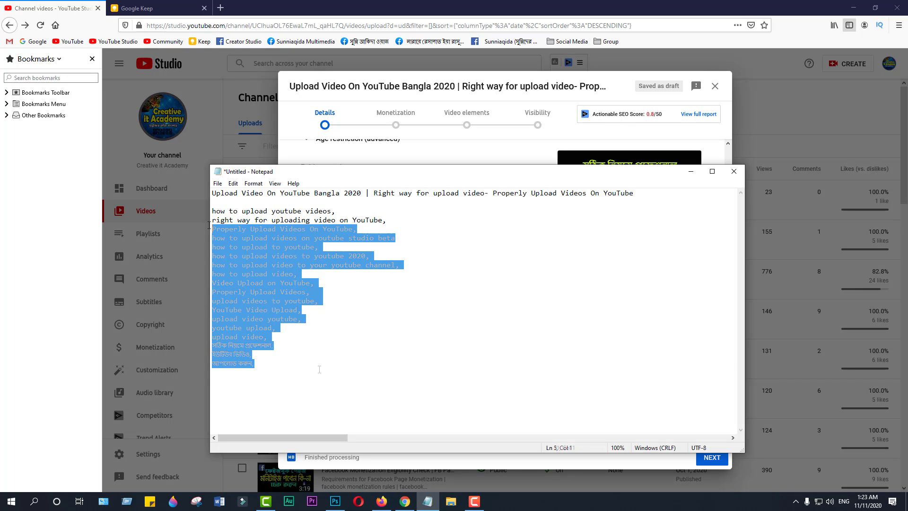
{"action": "left_click", "coordinate": [319, 369]}
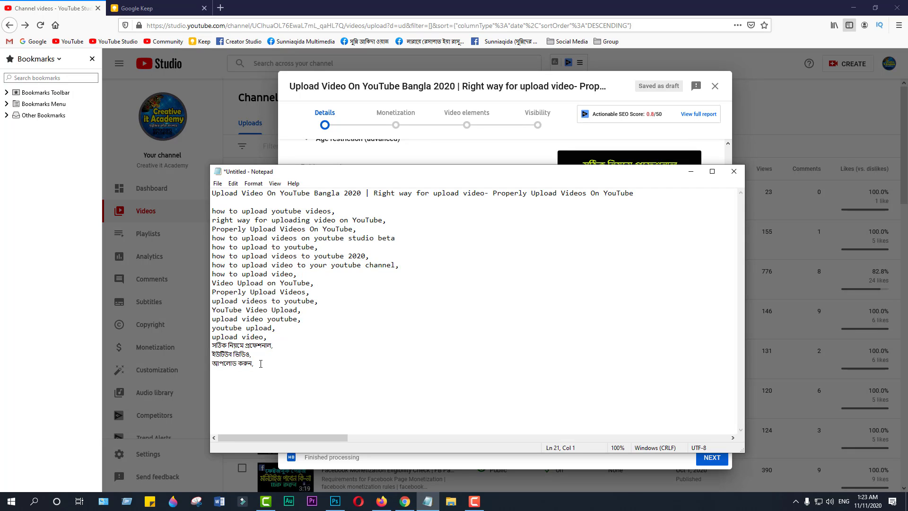
{"action": "left_click_drag", "start_coordinate": [260, 363], "coordinate": [199, 213]}
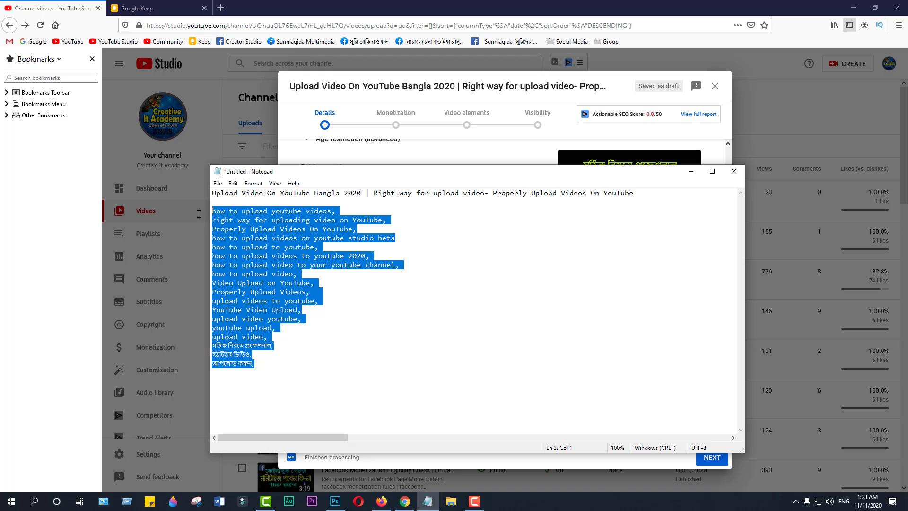
{"action": "right_click", "coordinate": [244, 231]}
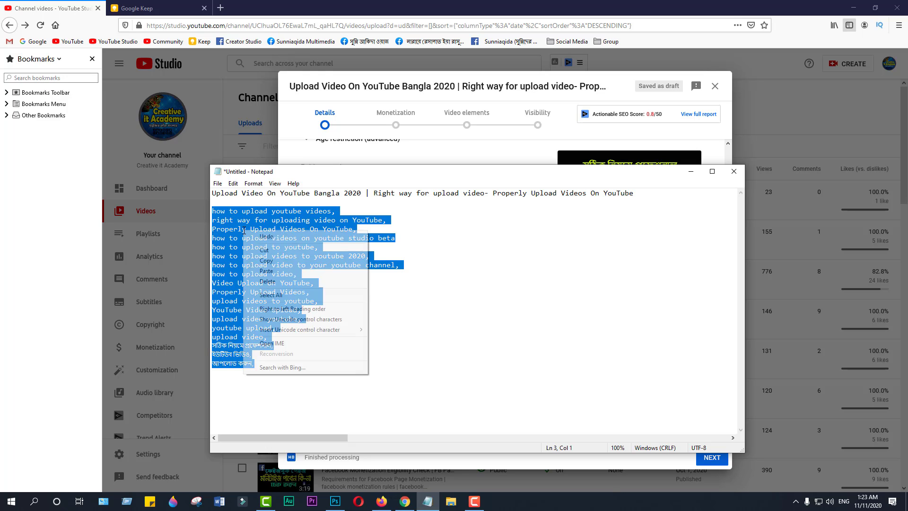
{"action": "left_click", "coordinate": [266, 262]}
- Back in YouTube Studio, add the copied keywords as tags, and remove the three Bangla-script tags at the end
{"action": "left_click", "coordinate": [690, 171]}
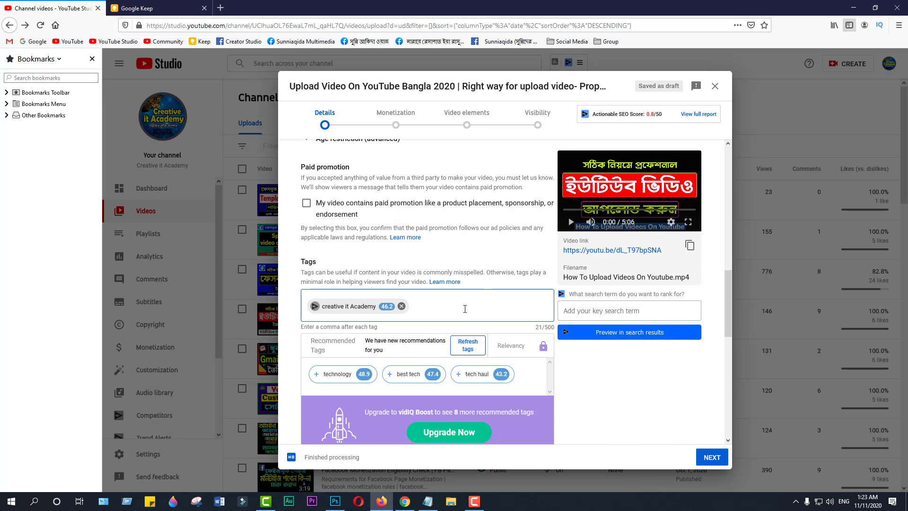
{"action": "left_click", "coordinate": [450, 307]}
{"action": "key", "text": "ctrl+v"}
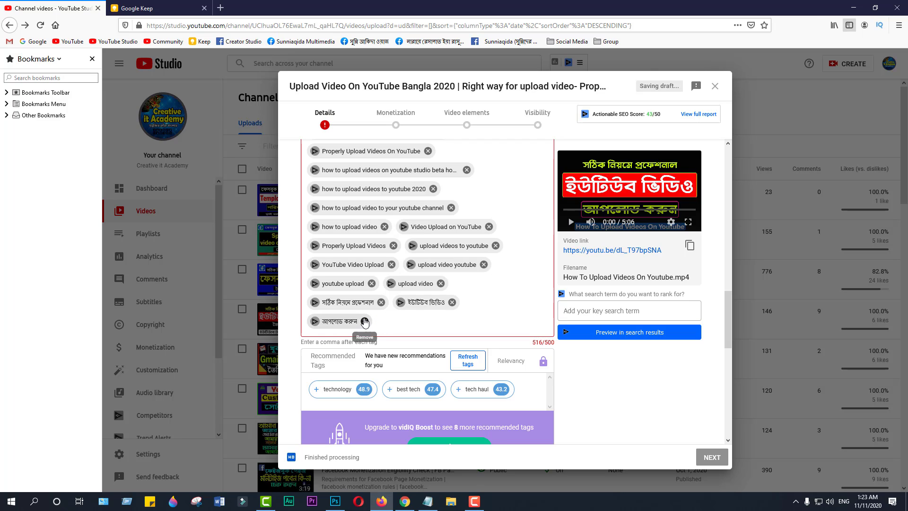
{"action": "left_click", "coordinate": [364, 321]}
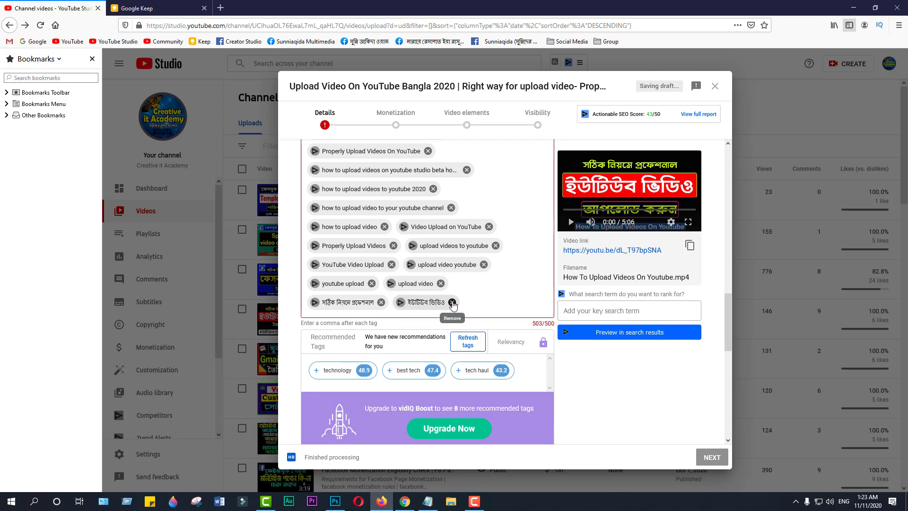
{"action": "left_click", "coordinate": [452, 303]}
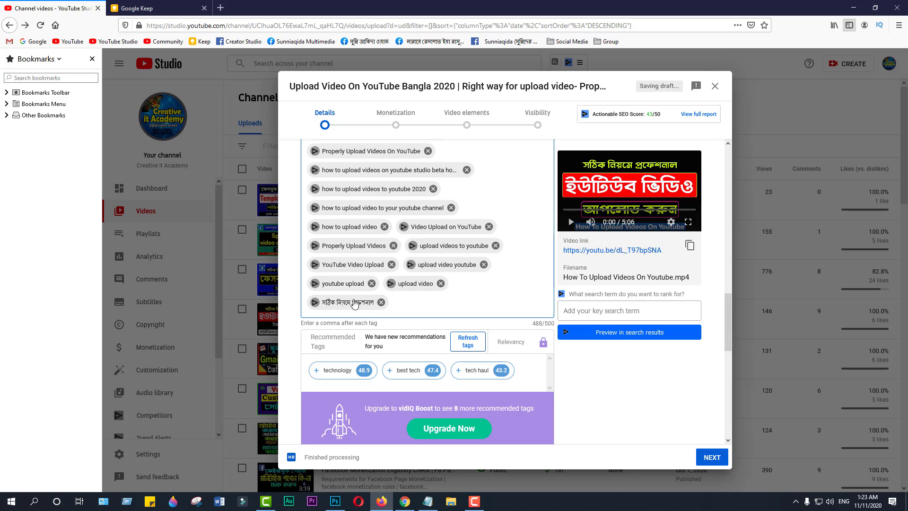
{"action": "left_click", "coordinate": [381, 302]}
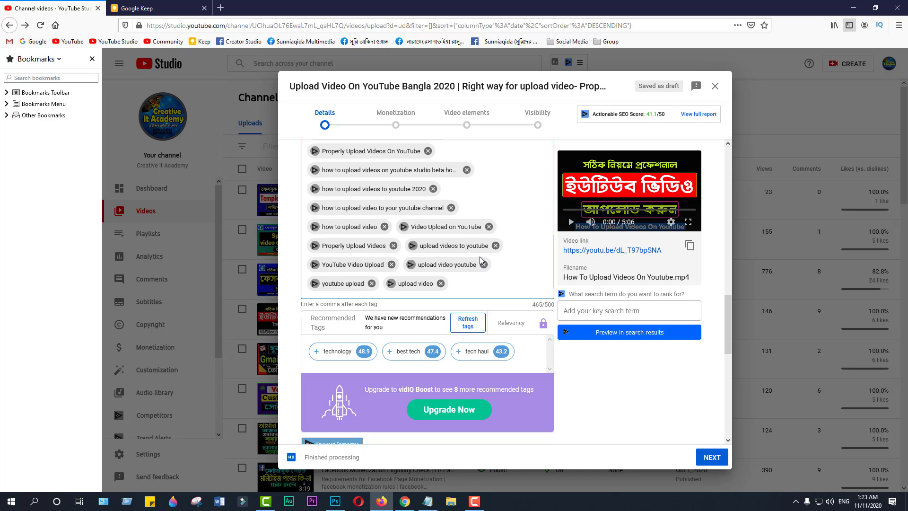
- Review the video's title, description, thumbnail, playlists, audience setting and tags
{"action": "scroll", "coordinate": [479, 256], "scroll_direction": "up", "scroll_amount": 2}
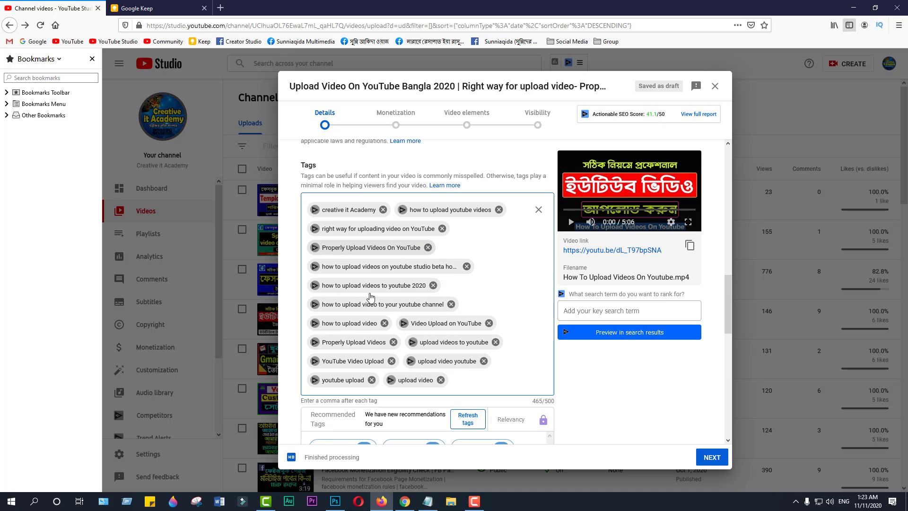
{"action": "scroll", "coordinate": [461, 310], "scroll_direction": "down", "scroll_amount": 4}
{"action": "scroll", "coordinate": [462, 311], "scroll_direction": "up", "scroll_amount": 5}
{"action": "scroll", "coordinate": [461, 310], "scroll_direction": "up", "scroll_amount": 10}
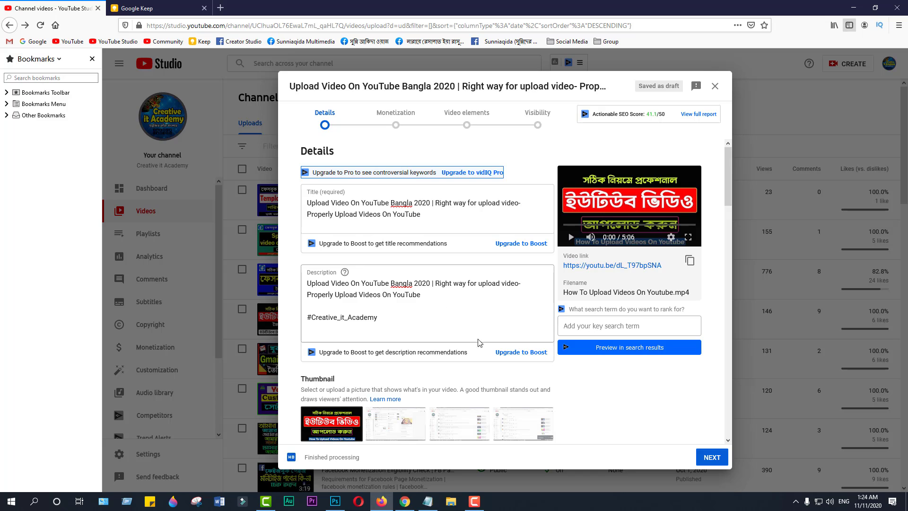
{"action": "scroll", "coordinate": [502, 359], "scroll_direction": "down", "scroll_amount": 3}
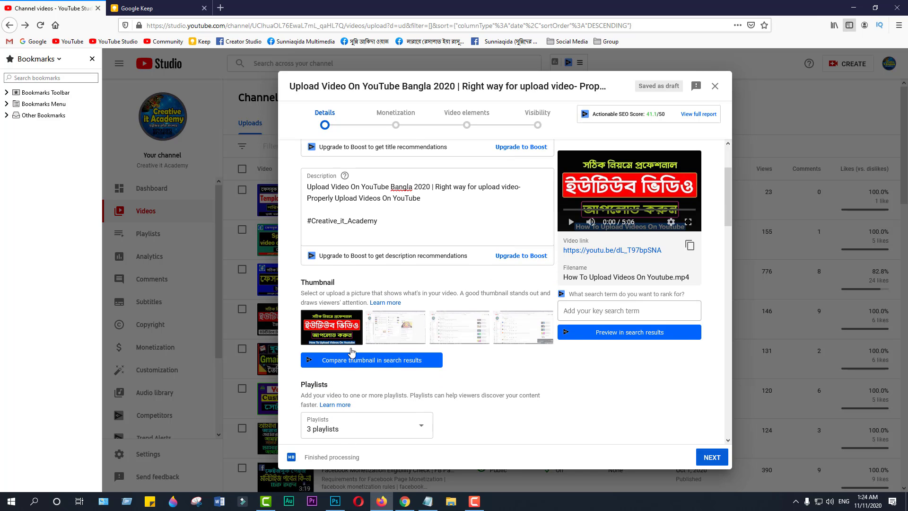
{"action": "scroll", "coordinate": [445, 359], "scroll_direction": "down", "scroll_amount": 4}
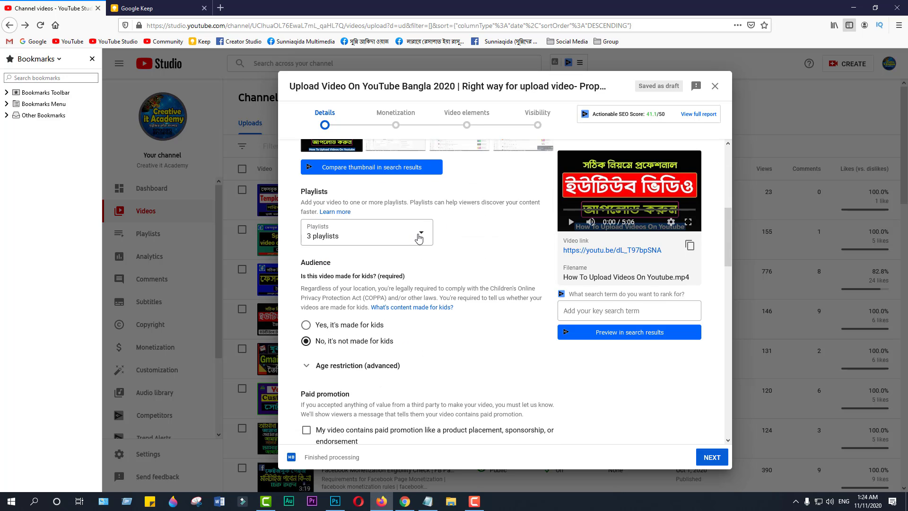
{"action": "scroll", "coordinate": [418, 237], "scroll_direction": "down", "scroll_amount": 2}
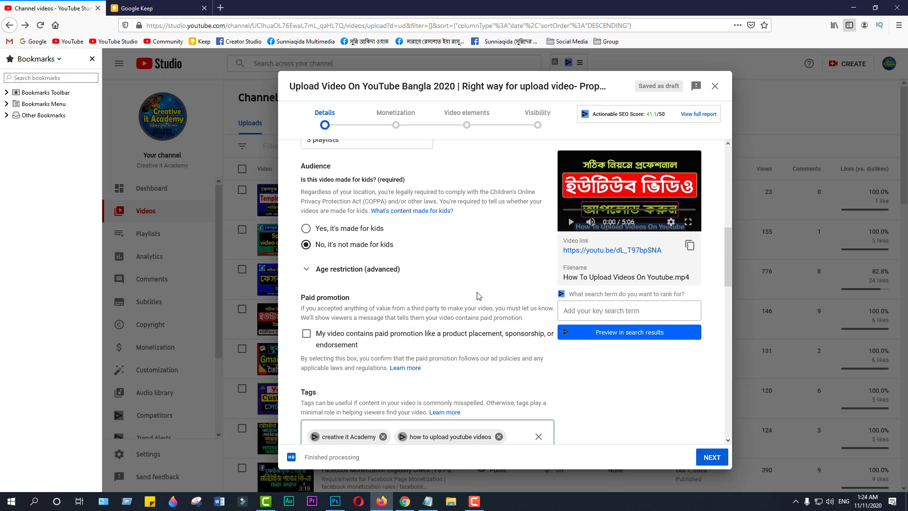
{"action": "key", "text": "ctrl+v"}
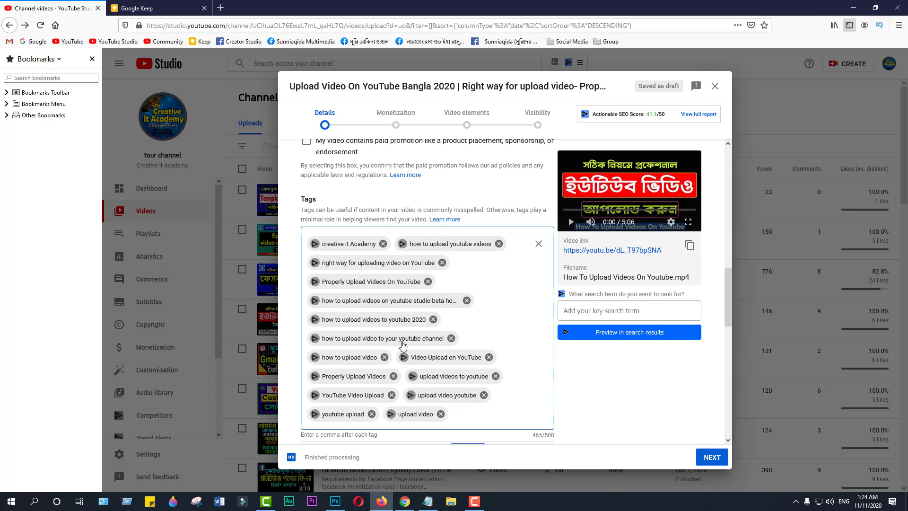
- Continue to the monetization stage, turn monetization On for the video, and check the ad types and ad locations
{"action": "left_click", "coordinate": [711, 458]}
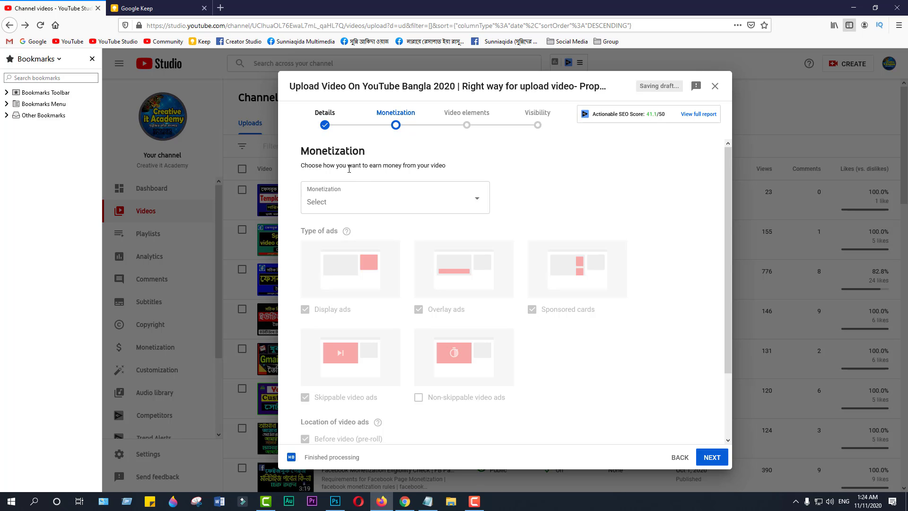
{"action": "left_click", "coordinate": [477, 202]}
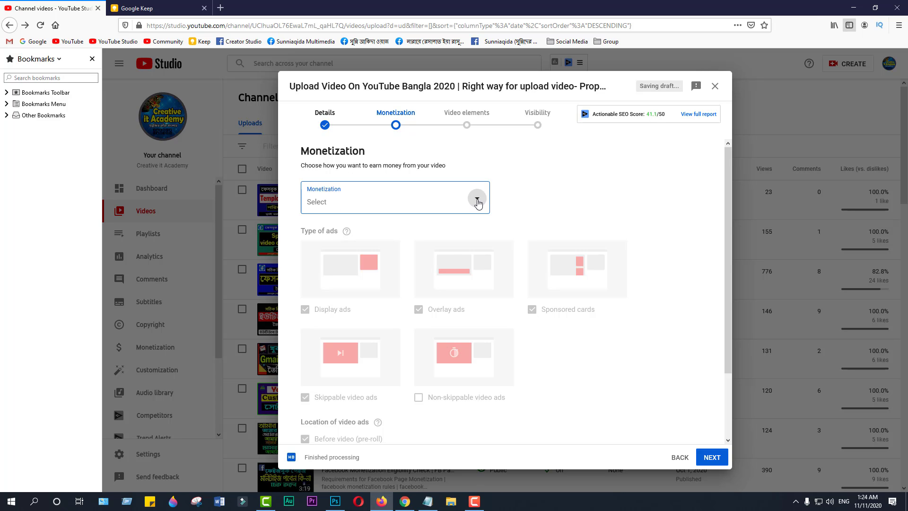
{"action": "left_click", "coordinate": [321, 198]}
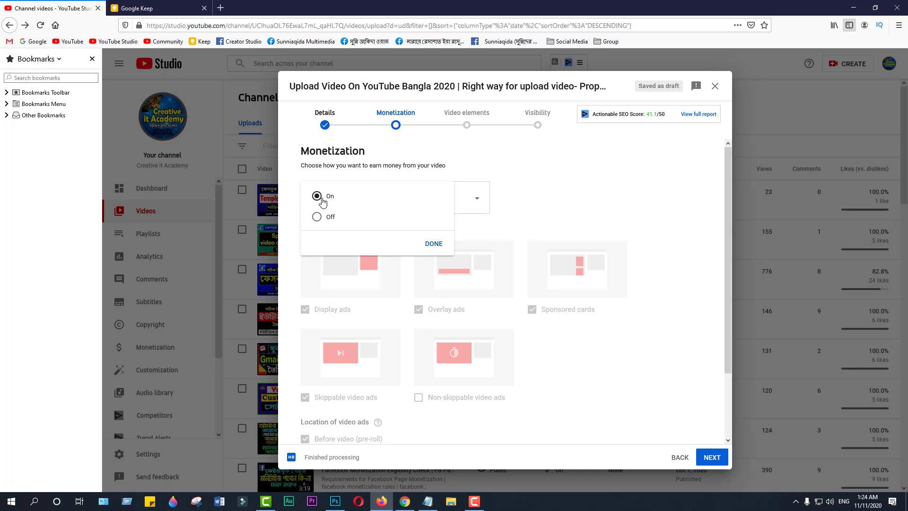
{"action": "left_click", "coordinate": [432, 244]}
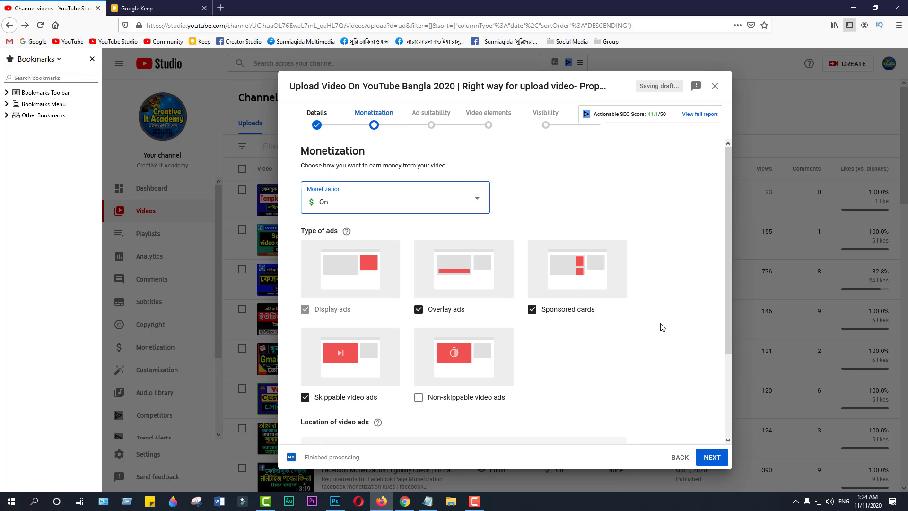
{"action": "scroll", "coordinate": [690, 319], "scroll_direction": "down", "scroll_amount": 3}
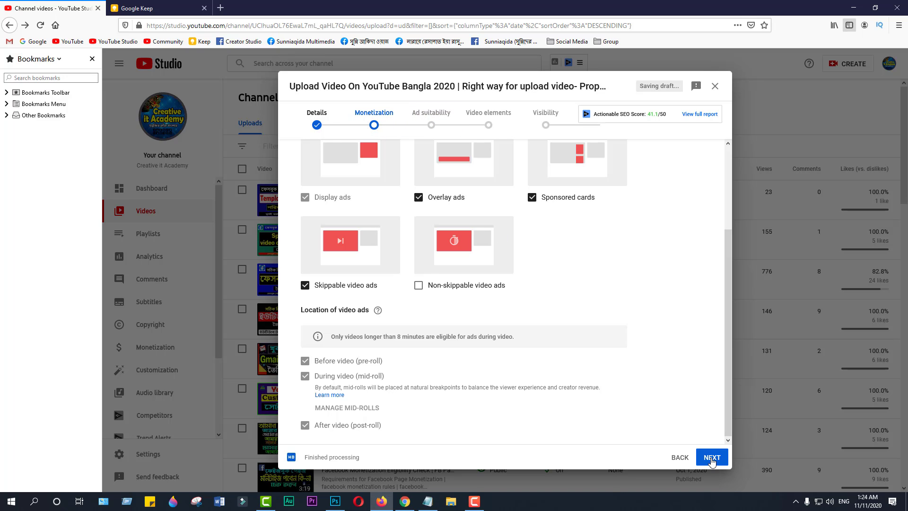
- Continue to the ad suitability stage and rate the video's content as None of the above
{"action": "left_click", "coordinate": [712, 457]}
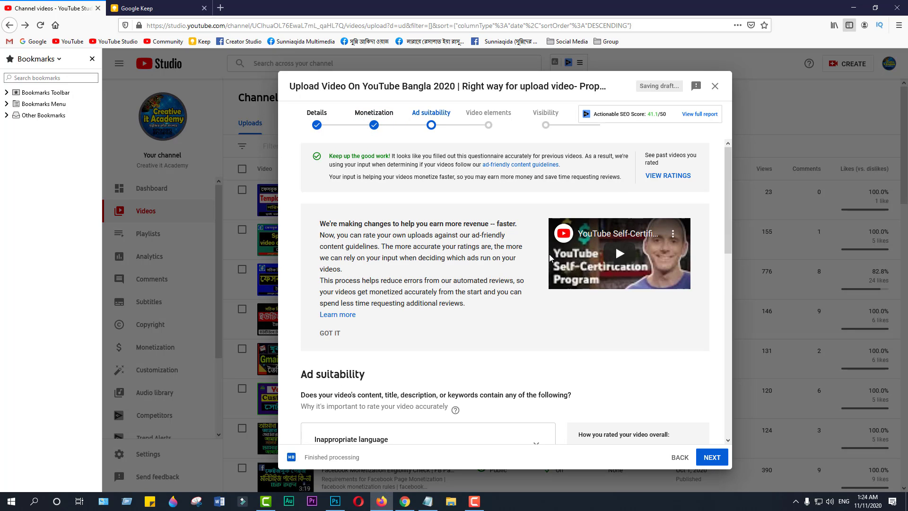
{"action": "scroll", "coordinate": [529, 283], "scroll_direction": "down", "scroll_amount": 5}
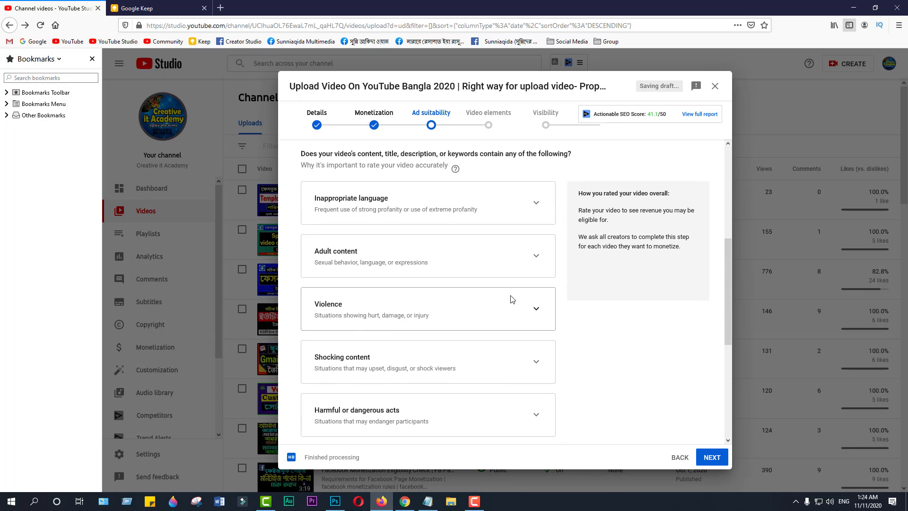
{"action": "scroll", "coordinate": [481, 288], "scroll_direction": "down", "scroll_amount": 5}
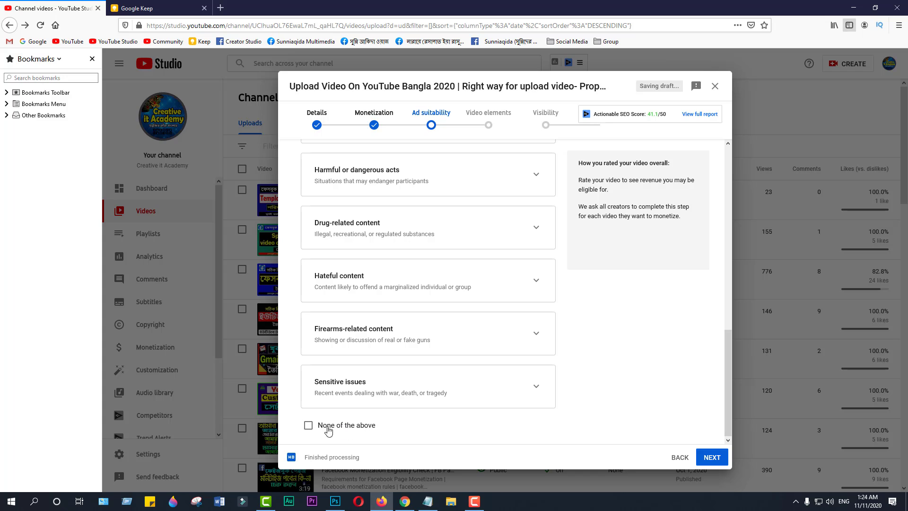
{"action": "left_click", "coordinate": [308, 426]}
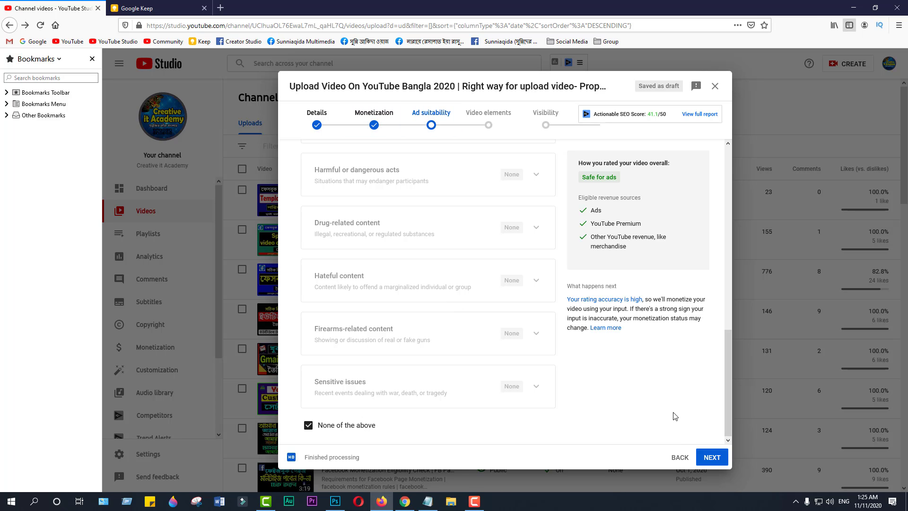
- Continue to the video elements stage and add an end screen using the 2 videos layout
{"action": "left_click", "coordinate": [707, 458]}
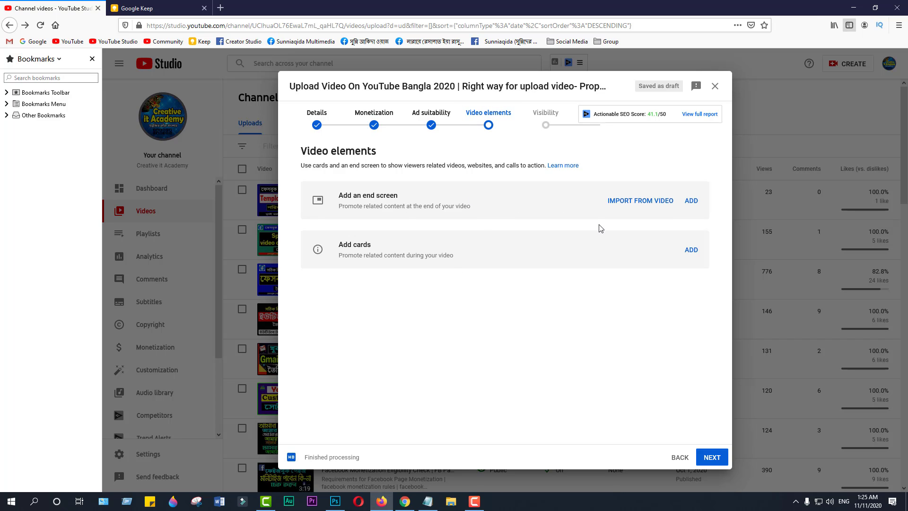
{"action": "left_click", "coordinate": [691, 201]}
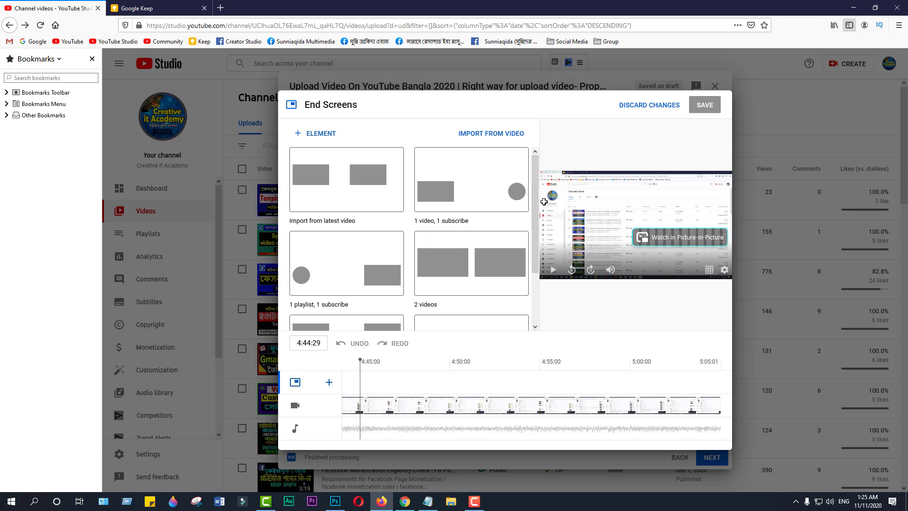
{"action": "mouse_move", "coordinate": [535, 191]}
{"action": "left_mouse_down"}
{"action": "mouse_move", "coordinate": [535, 262]}
{"action": "mouse_move", "coordinate": [536, 184]}
{"action": "left_mouse_up"}
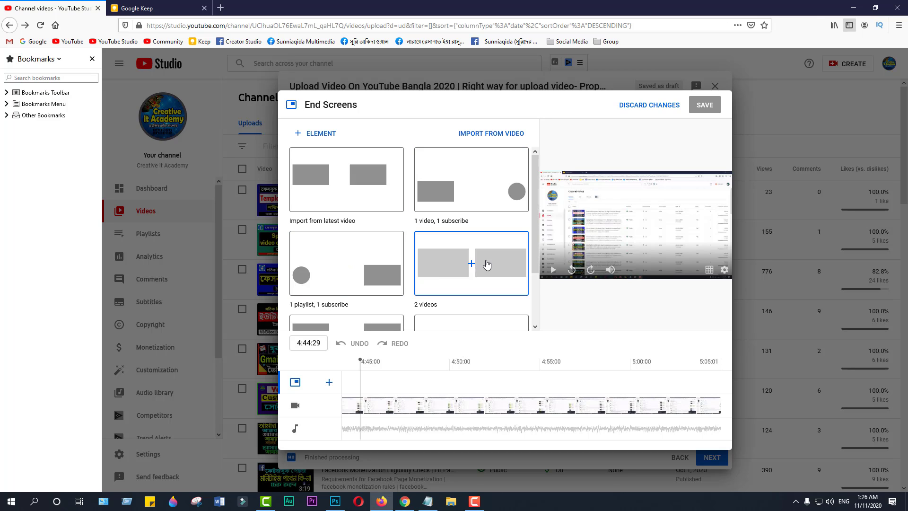
{"action": "left_click_drag", "start_coordinate": [537, 217], "coordinate": [529, 273]}
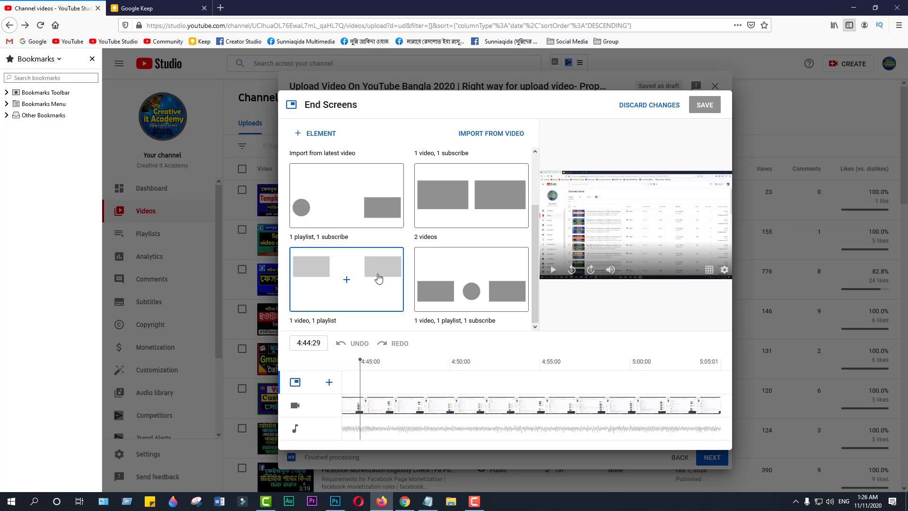
{"action": "left_click", "coordinate": [471, 199]}
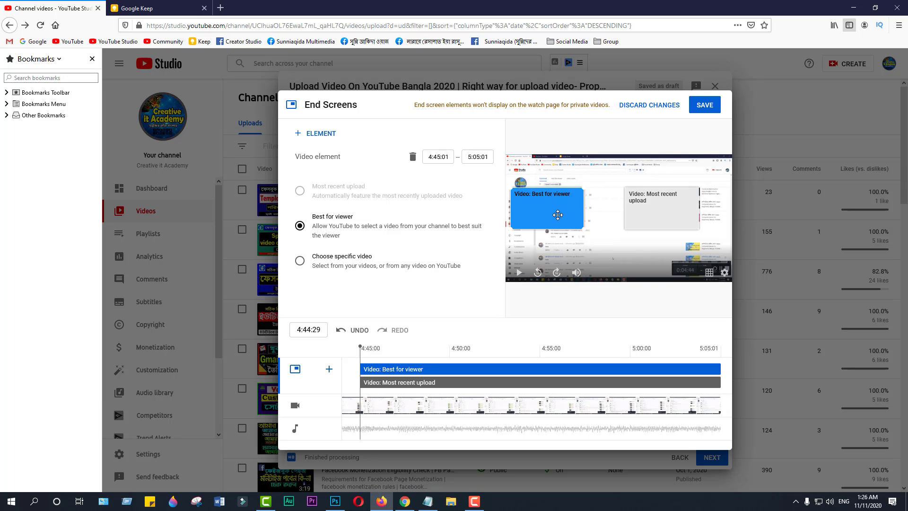
- Change the end screen's Most recent upload element to the specific video "Basic Computer Course For Beginners" and save the end screen
{"action": "left_click", "coordinate": [657, 208]}
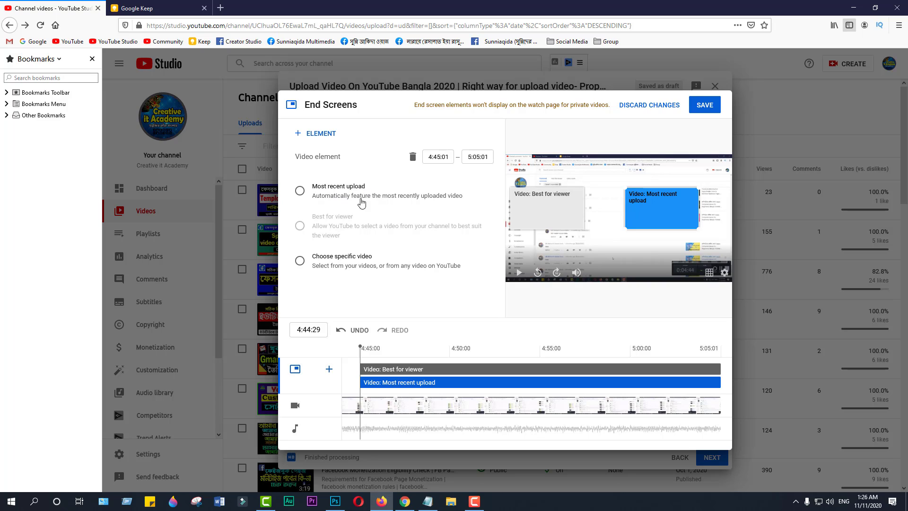
{"action": "left_click", "coordinate": [300, 261]}
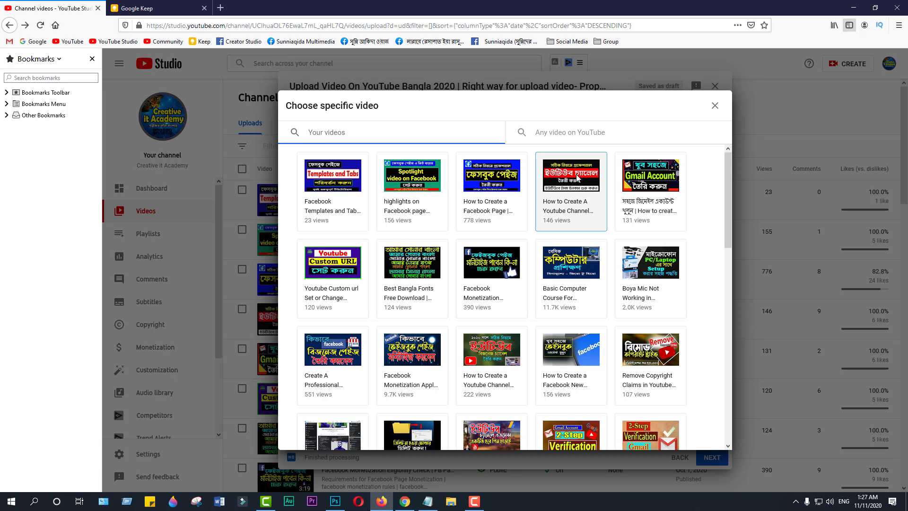
{"action": "left_click", "coordinate": [570, 267]}
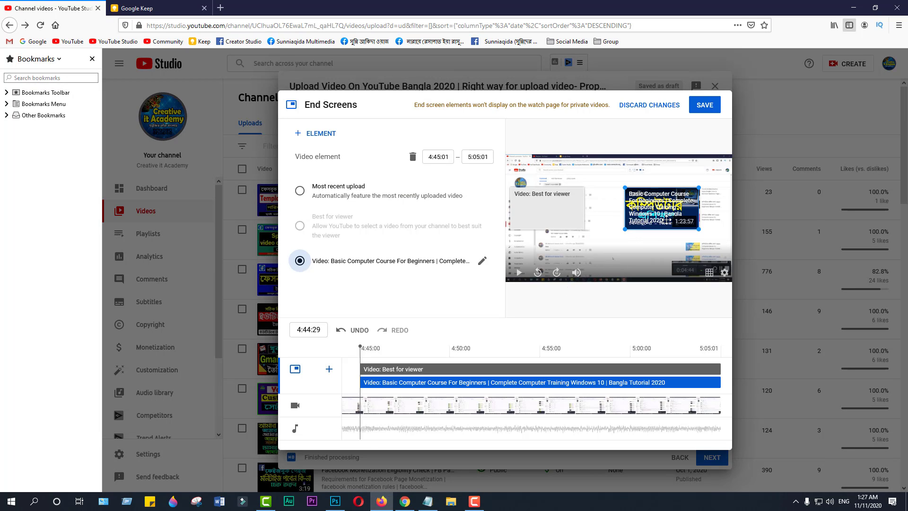
{"action": "left_click", "coordinate": [706, 108]}
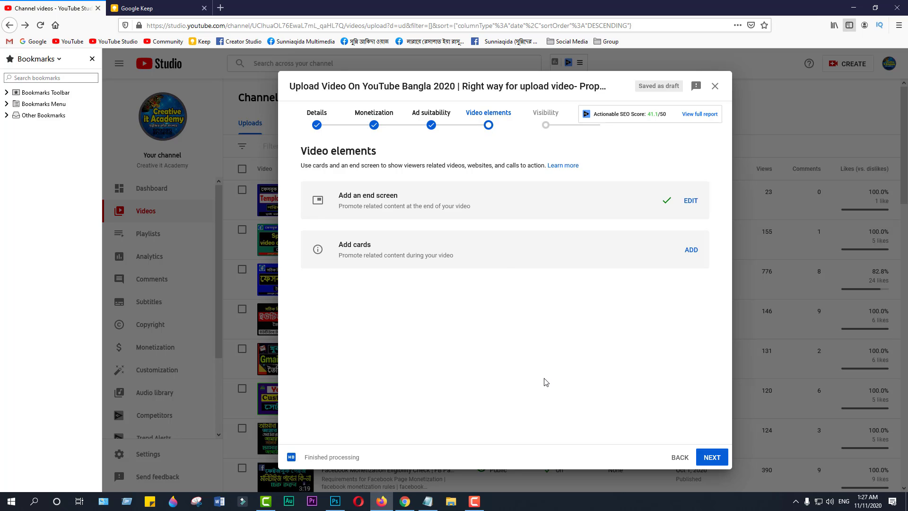
- Add a video card that promotes the channel's video "How to Create A Youtube Channel 2020"
{"action": "left_click", "coordinate": [691, 252]}
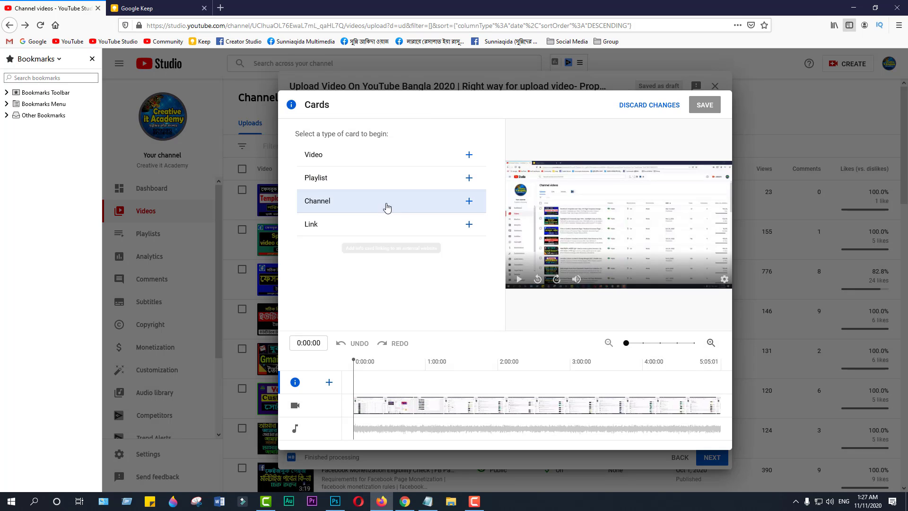
{"action": "left_click", "coordinate": [468, 158]}
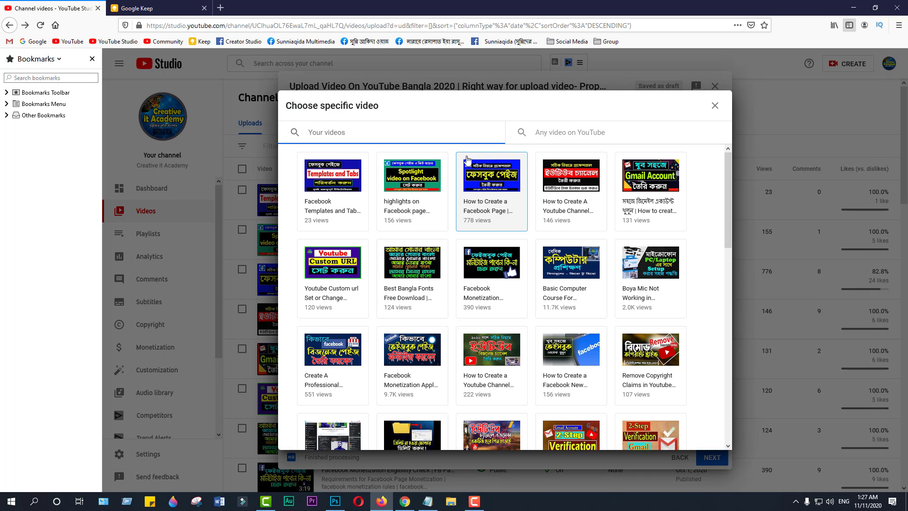
{"action": "left_click", "coordinate": [574, 183]}
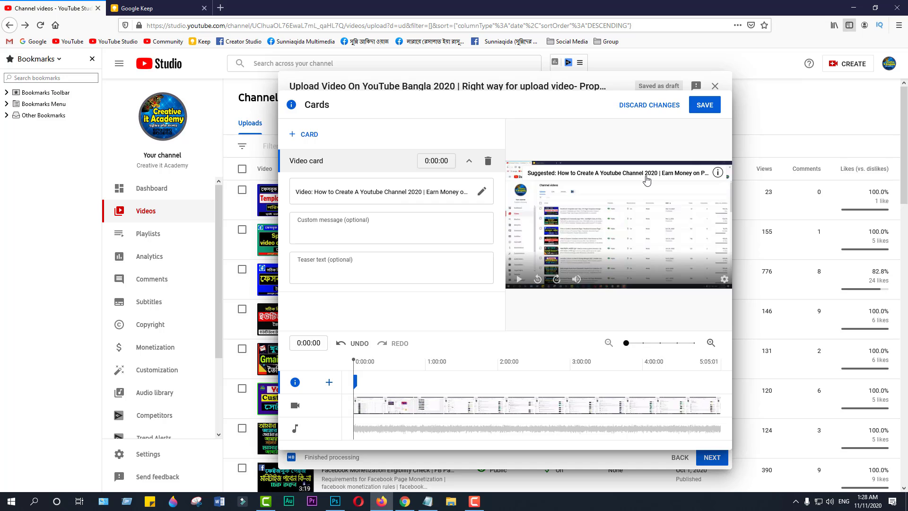
- Move the video card to 0:59:29 on the timeline, save the cards and continue to the visibility stage
{"action": "mouse_move", "coordinate": [637, 186]}
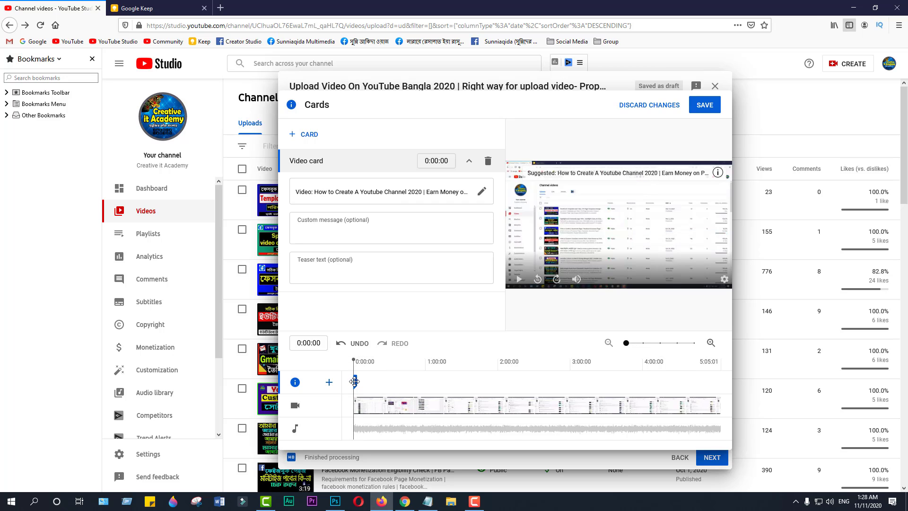
{"action": "left_click_drag", "start_coordinate": [354, 381], "coordinate": [428, 382]}
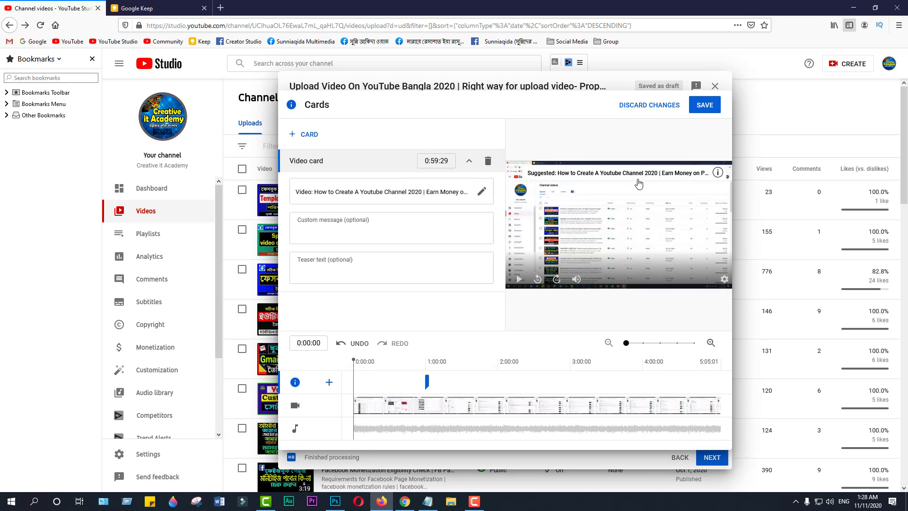
{"action": "left_click", "coordinate": [701, 108]}
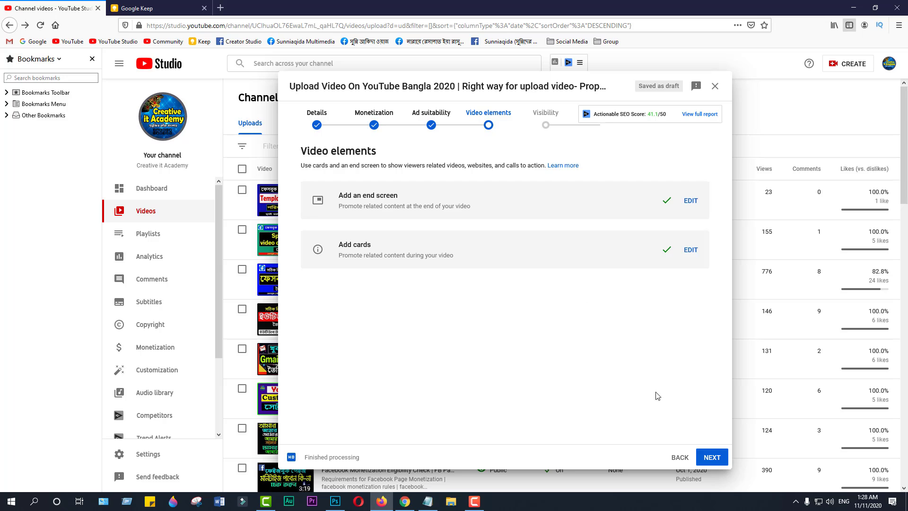
{"action": "left_click", "coordinate": [713, 458]}
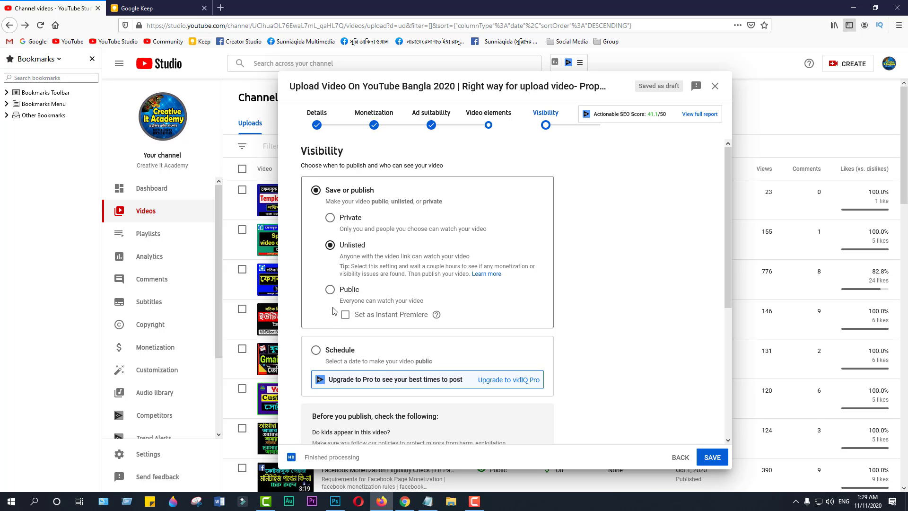
{"action": "left_click", "coordinate": [315, 350]}
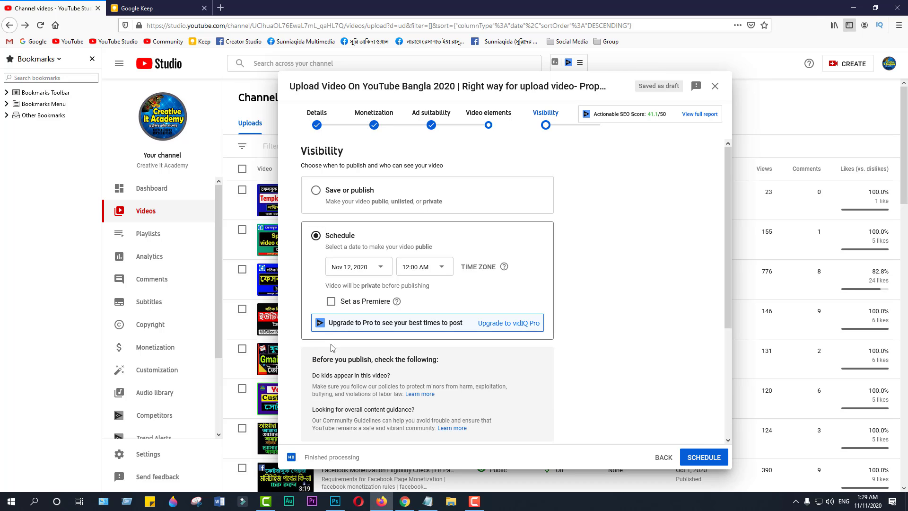
{"action": "left_click", "coordinate": [316, 191]}
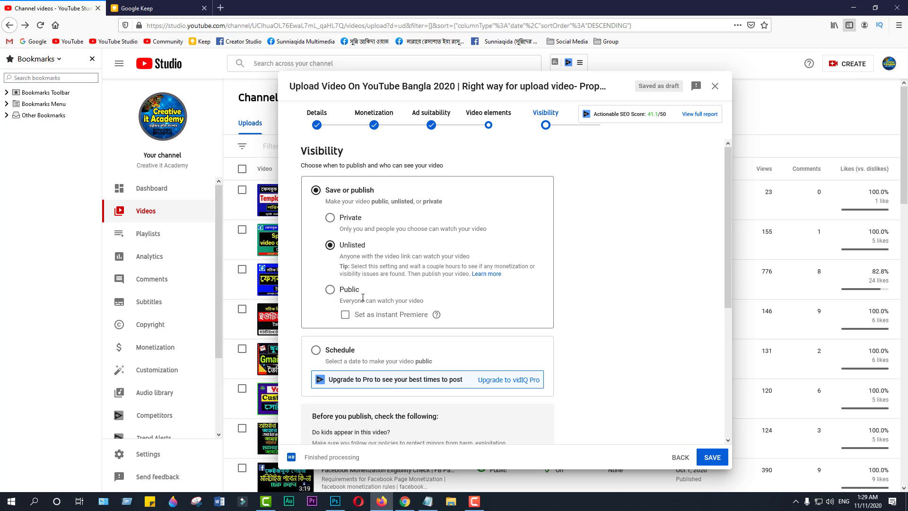
{"action": "left_click", "coordinate": [330, 289]}
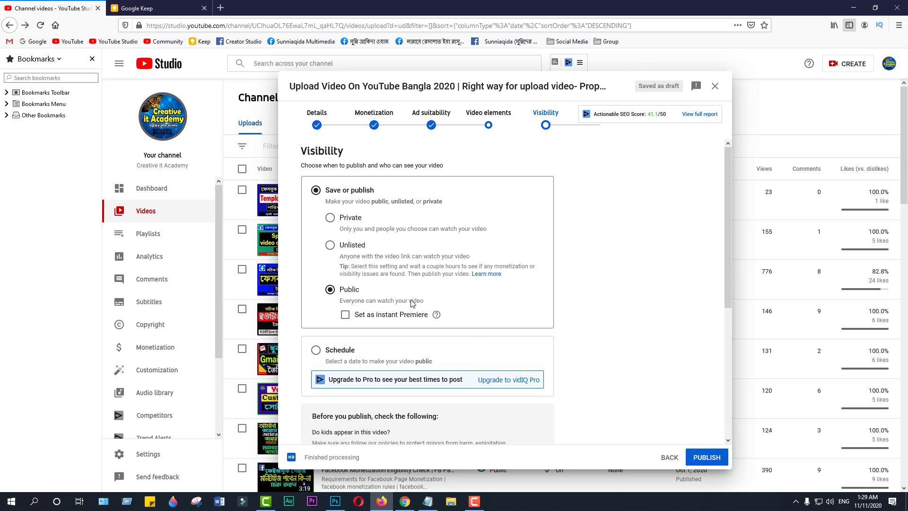
- Choose to schedule the video's publication and set the date to Nov 12, 2020
{"action": "left_click", "coordinate": [315, 350]}
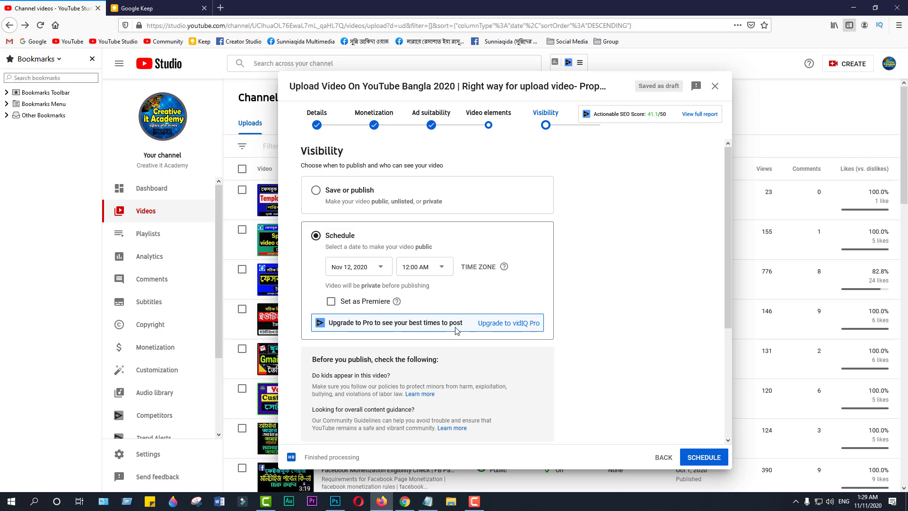
{"action": "left_click", "coordinate": [375, 267]}
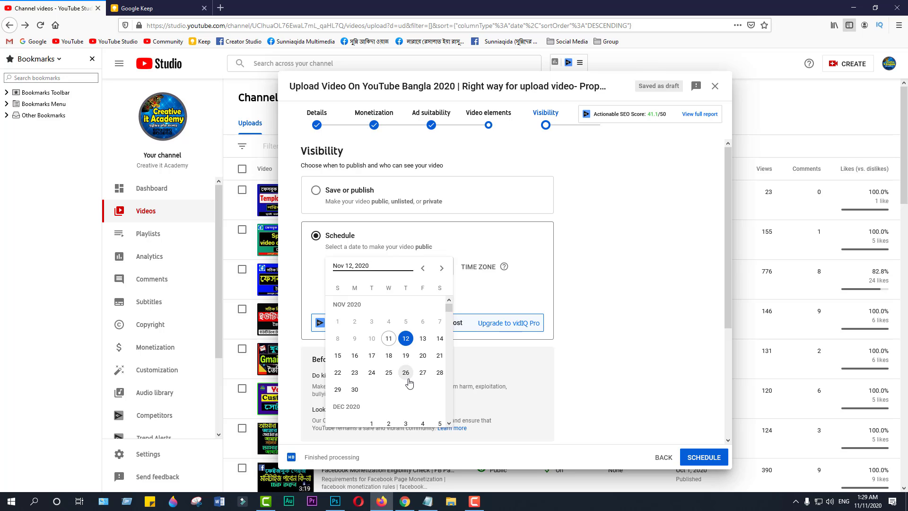
{"action": "left_click", "coordinate": [388, 338]}
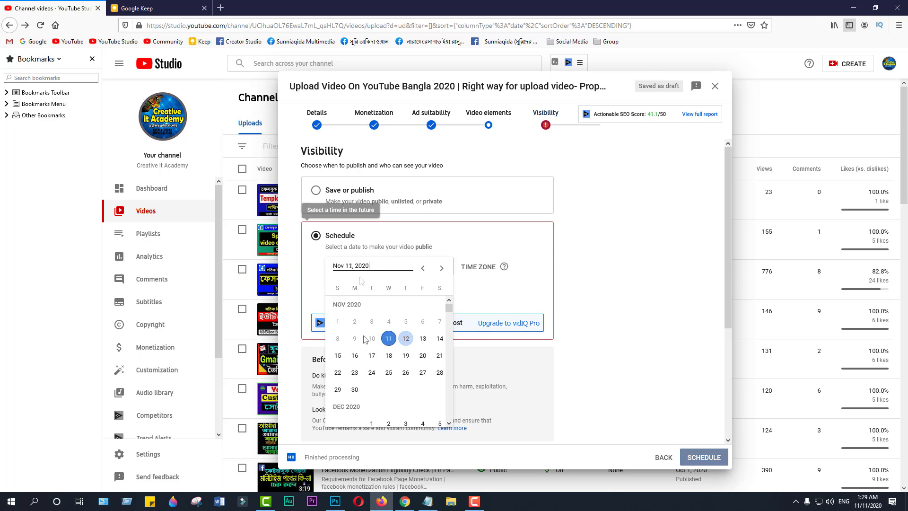
{"action": "left_click", "coordinate": [406, 339]}
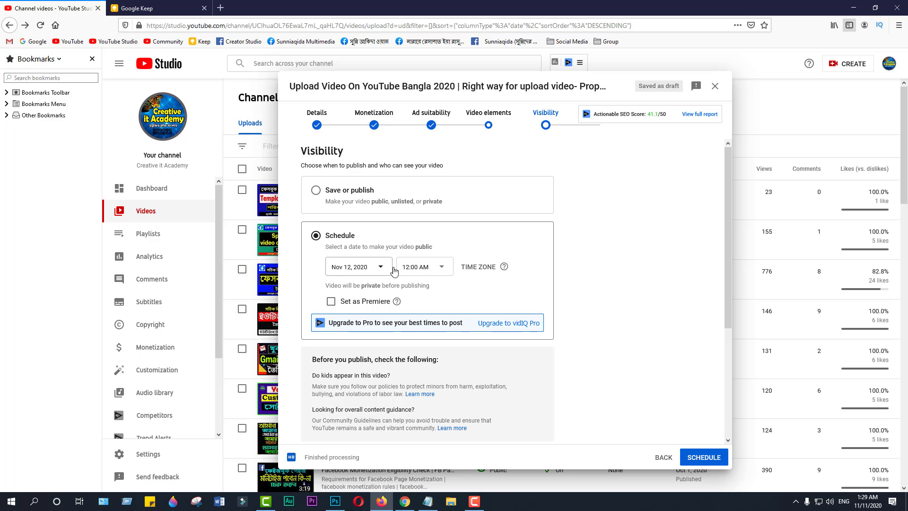
- Set the publishing time to 6:00 PM, schedule the video and dismiss the confirmation
{"action": "left_click", "coordinate": [442, 268]}
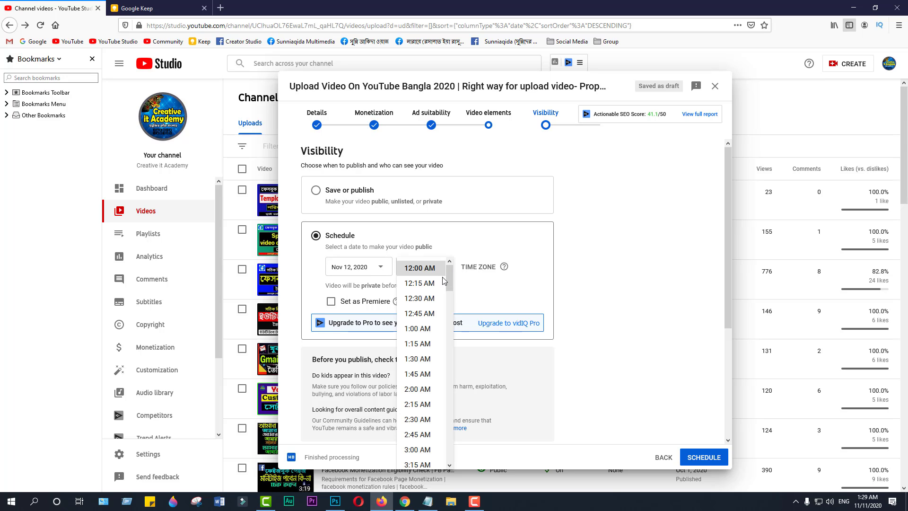
{"action": "left_click_drag", "start_coordinate": [449, 277], "coordinate": [444, 422]}
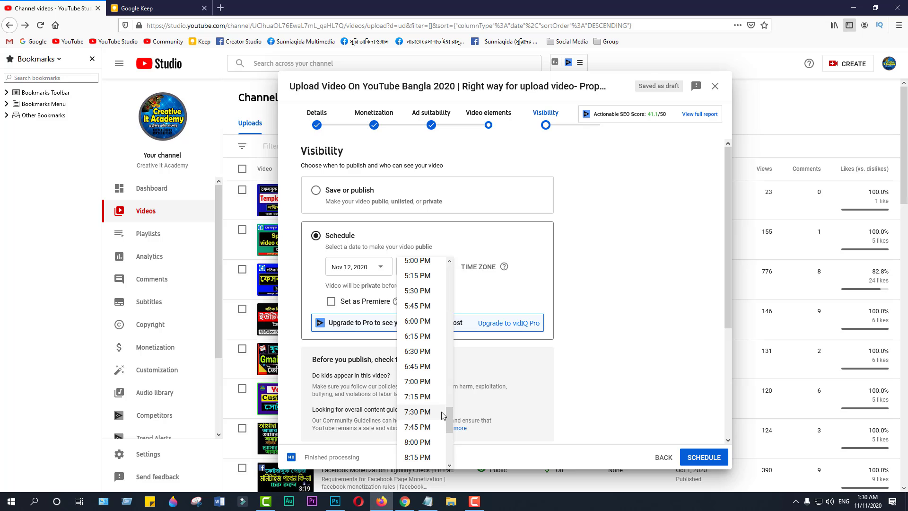
{"action": "mouse_move", "coordinate": [447, 410]}
{"action": "left_mouse_down"}
{"action": "mouse_move", "coordinate": [462, 354]}
{"action": "mouse_move", "coordinate": [455, 260]}
{"action": "mouse_move", "coordinate": [454, 413]}
{"action": "left_mouse_up"}
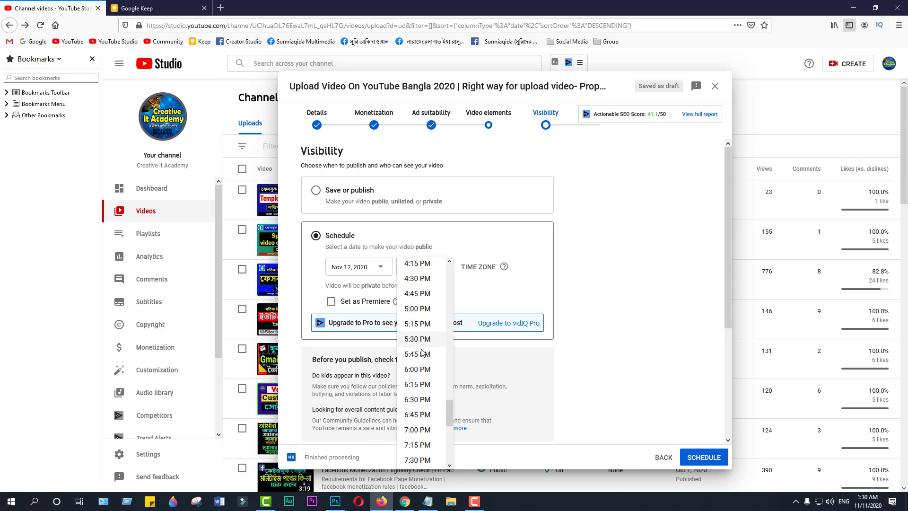
{"action": "left_click", "coordinate": [416, 371]}
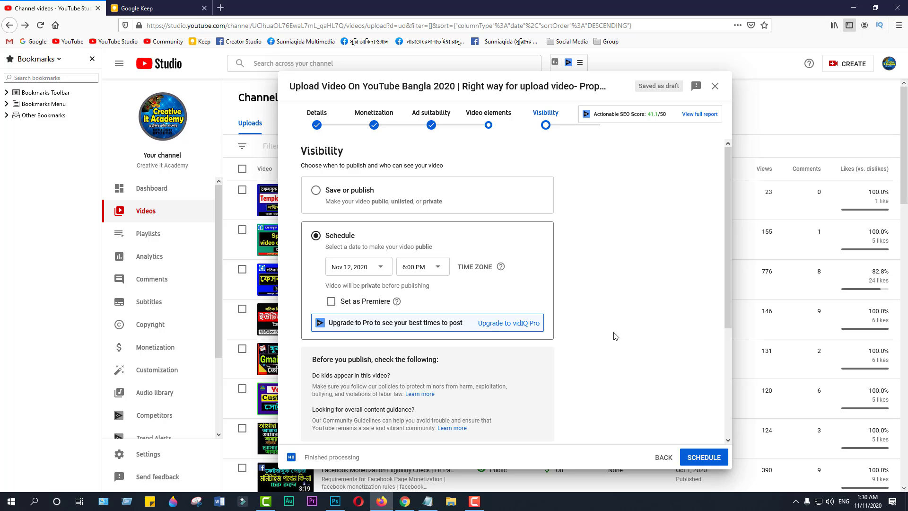
{"action": "left_click", "coordinate": [705, 458]}
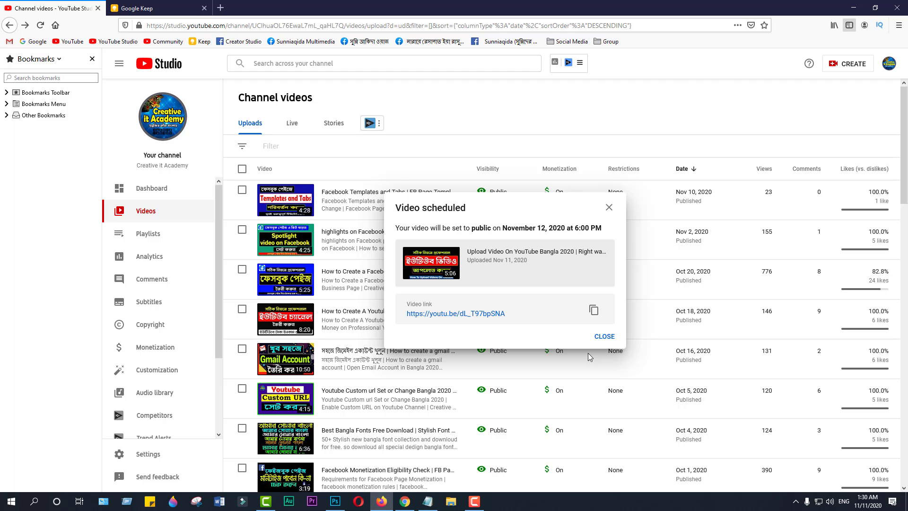
{"action": "left_click", "coordinate": [603, 337]}
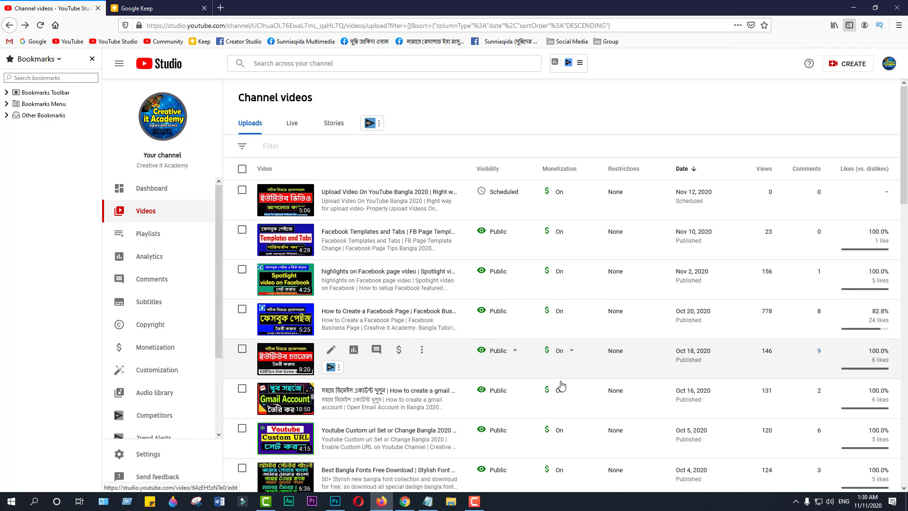
- Review the scheduled video's visibility choices, including the save or publish options, and cancel without saving
{"action": "mouse_move", "coordinate": [495, 199]}
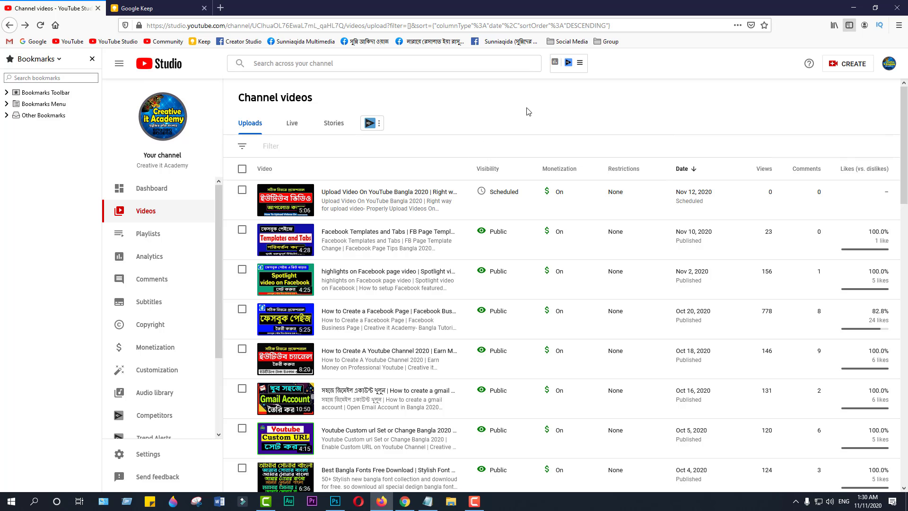
{"action": "left_click", "coordinate": [525, 193]}
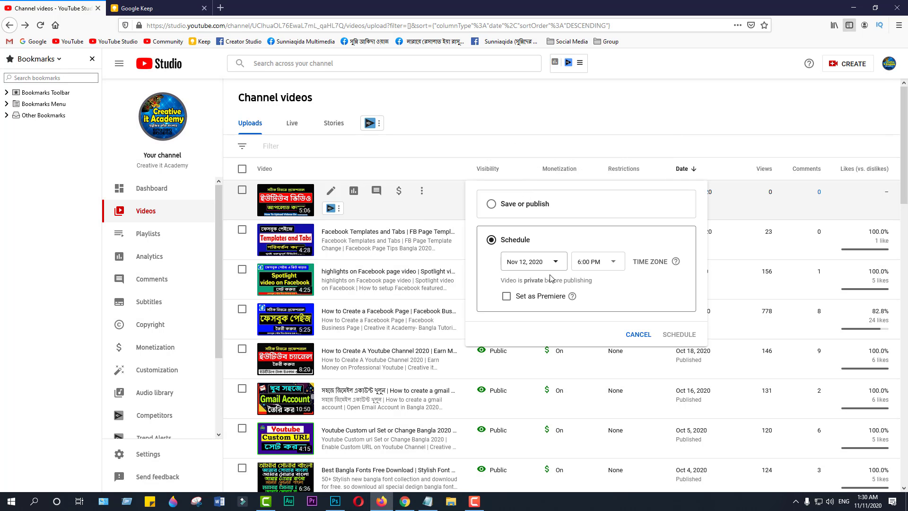
{"action": "left_click", "coordinate": [492, 205]}
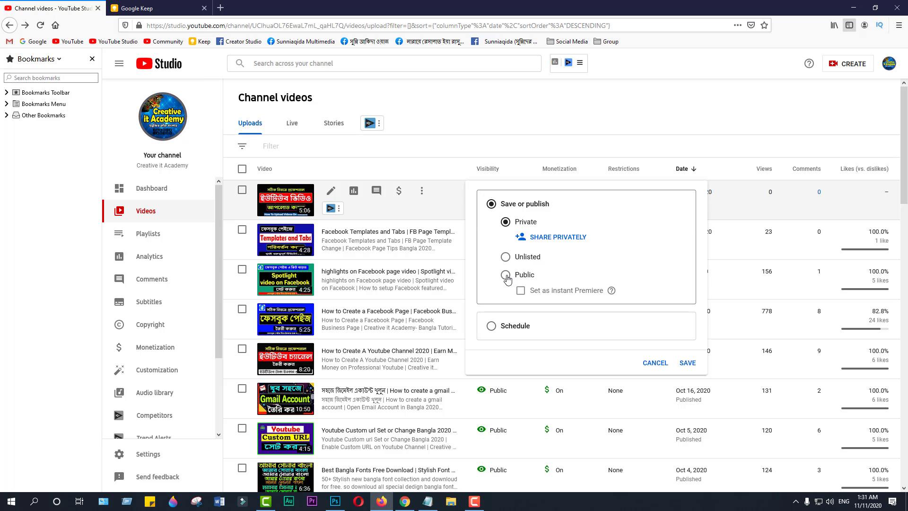
{"action": "left_click", "coordinate": [654, 363]}
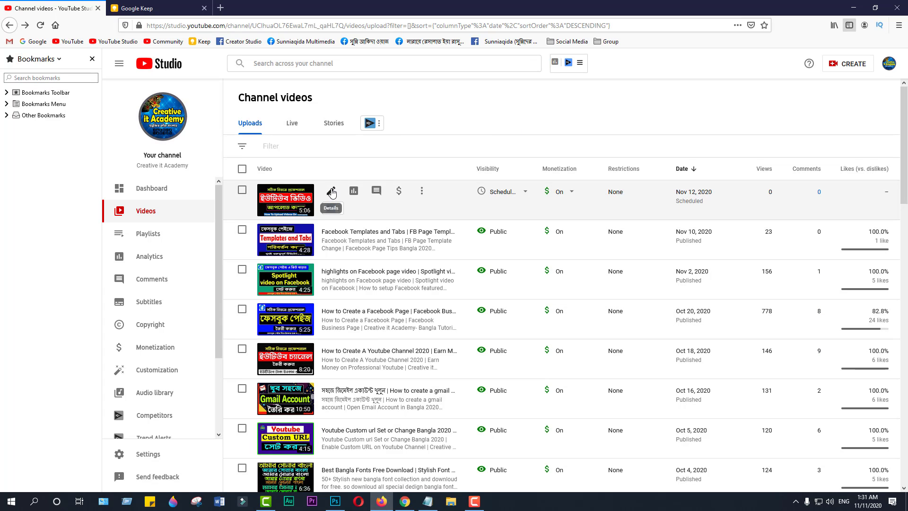
- Open the scheduled video's details, close the bookmarks sidebar and review the title, description, thumbnail, playlists, audience and tags
{"action": "left_click", "coordinate": [332, 192]}
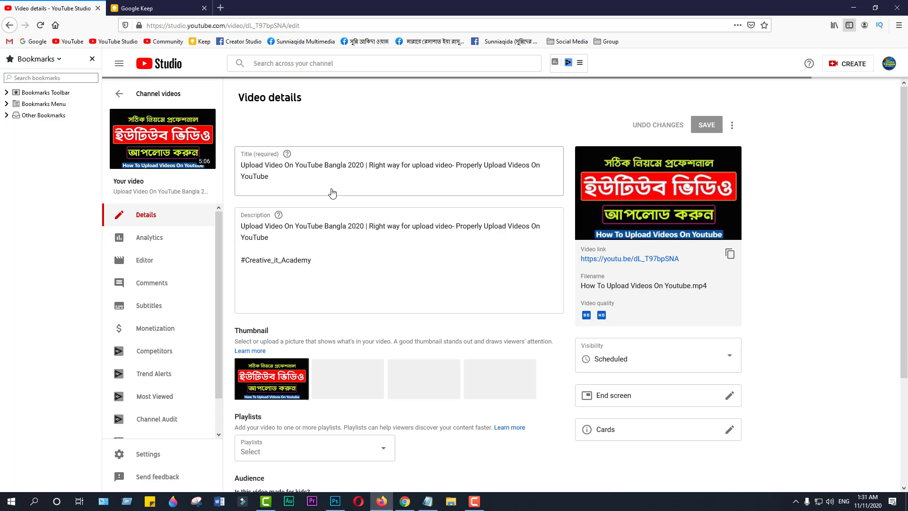
{"action": "left_click", "coordinate": [92, 59]}
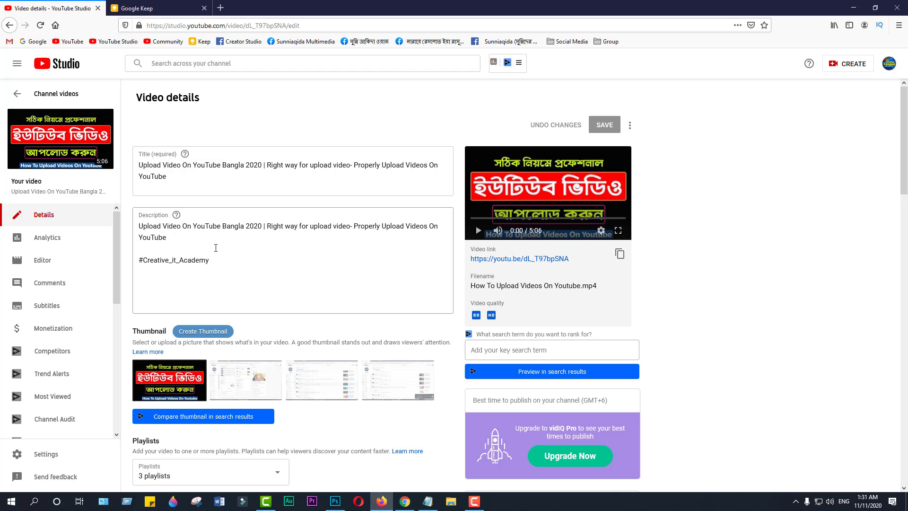
{"action": "scroll", "coordinate": [344, 269], "scroll_direction": "down", "scroll_amount": 3}
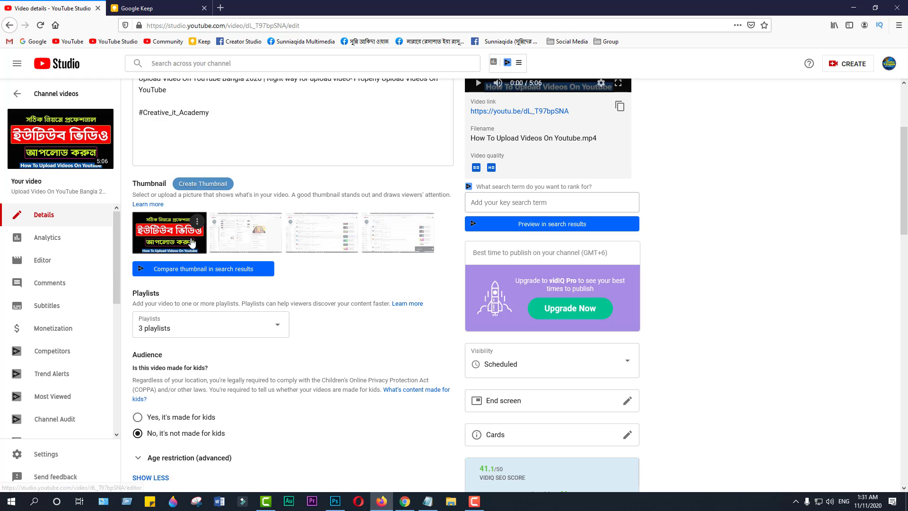
{"action": "scroll", "coordinate": [254, 234], "scroll_direction": "down", "scroll_amount": 3}
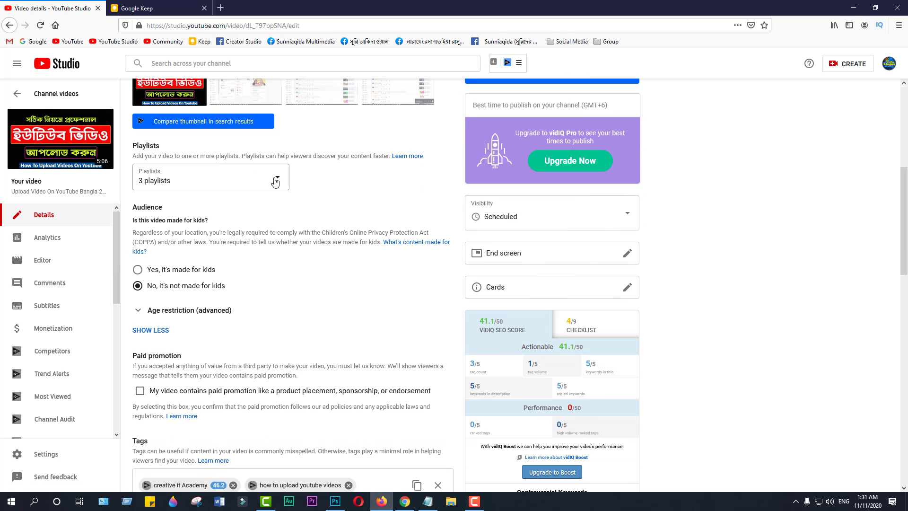
{"action": "scroll", "coordinate": [304, 251], "scroll_direction": "down", "scroll_amount": 3}
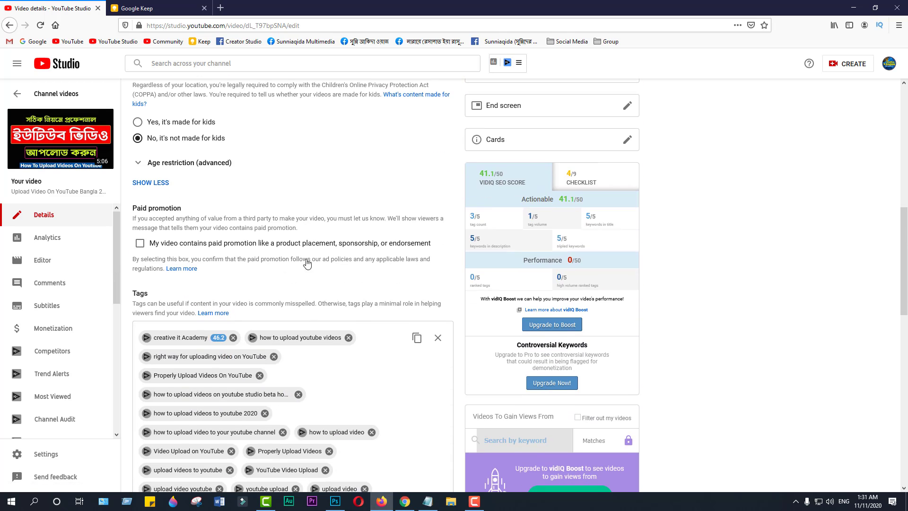
{"action": "scroll", "coordinate": [384, 412], "scroll_direction": "down", "scroll_amount": 4}
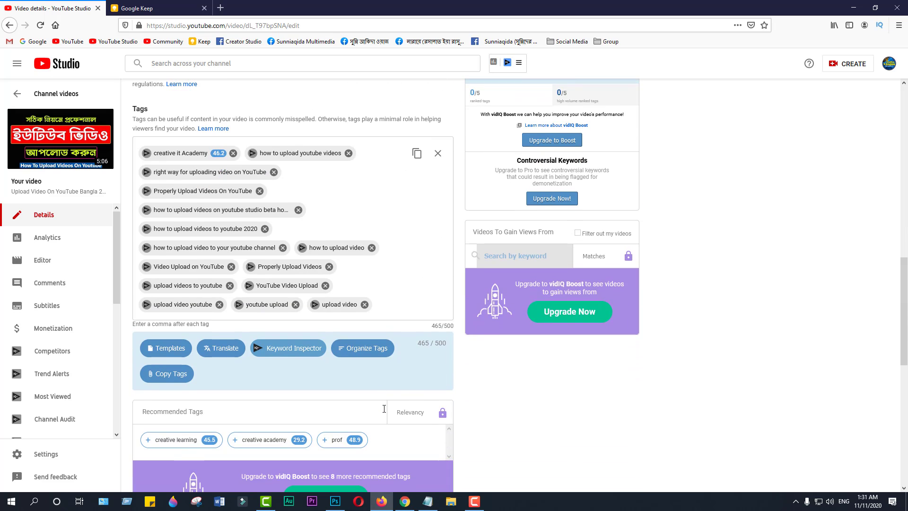
{"action": "scroll", "coordinate": [384, 410], "scroll_direction": "up", "scroll_amount": 12}
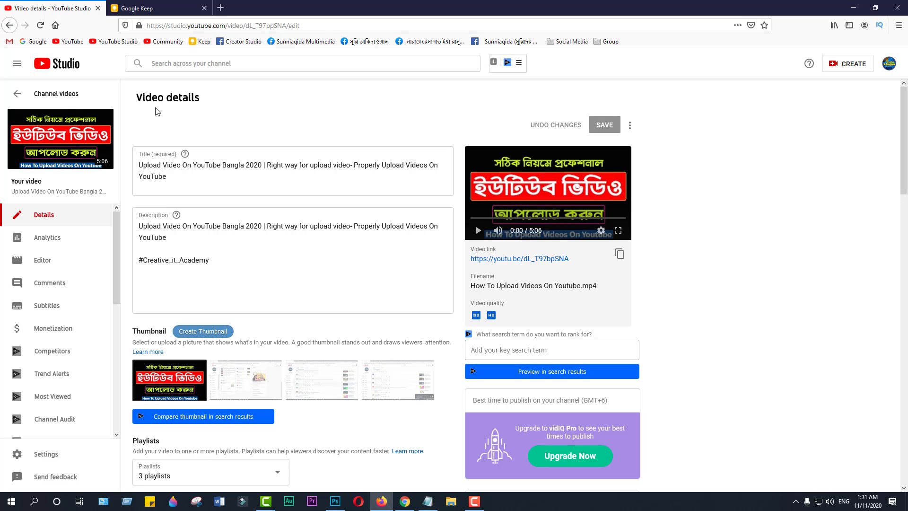
- Return to the channel's video list and check the visibility information of the two newest uploads
{"action": "left_click", "coordinate": [67, 93]}
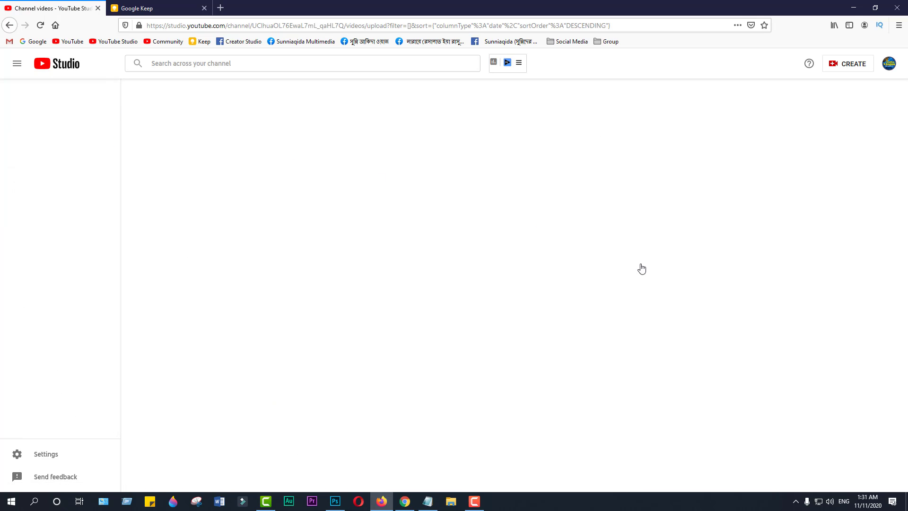
{"action": "mouse_move", "coordinate": [433, 199]}
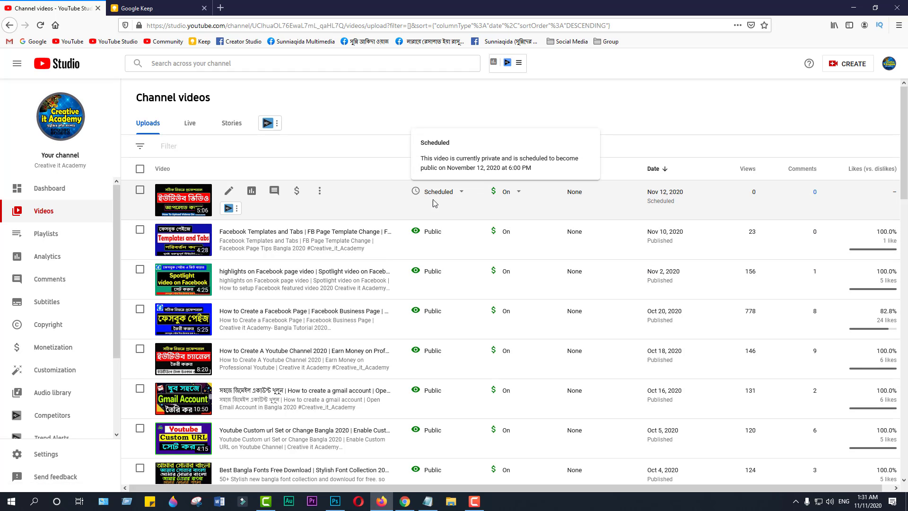
{"action": "mouse_move", "coordinate": [432, 245]}
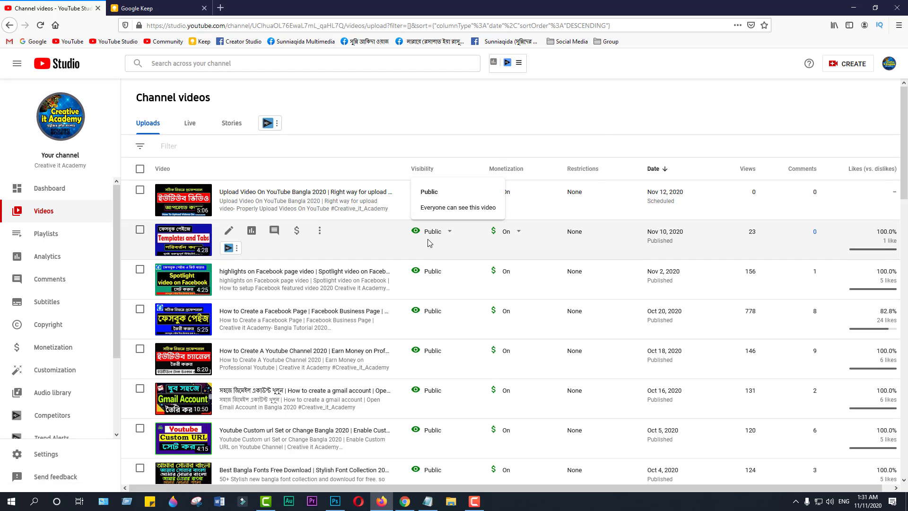